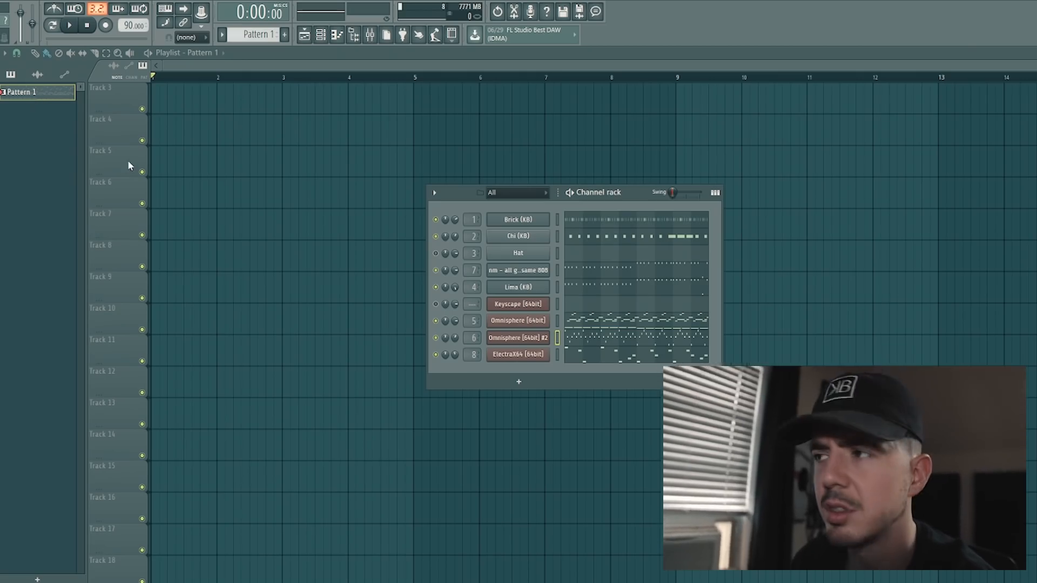
Solo the first Omnisphere channel and play Pattern 1 in pattern mode to hear it on its own
{"action": "right_click", "coordinate": [435, 322]}
{"action": "left_click", "coordinate": [442, 326]}
{"action": "left_click", "coordinate": [67, 26]}
{"action": "left_click", "coordinate": [58, 27]}
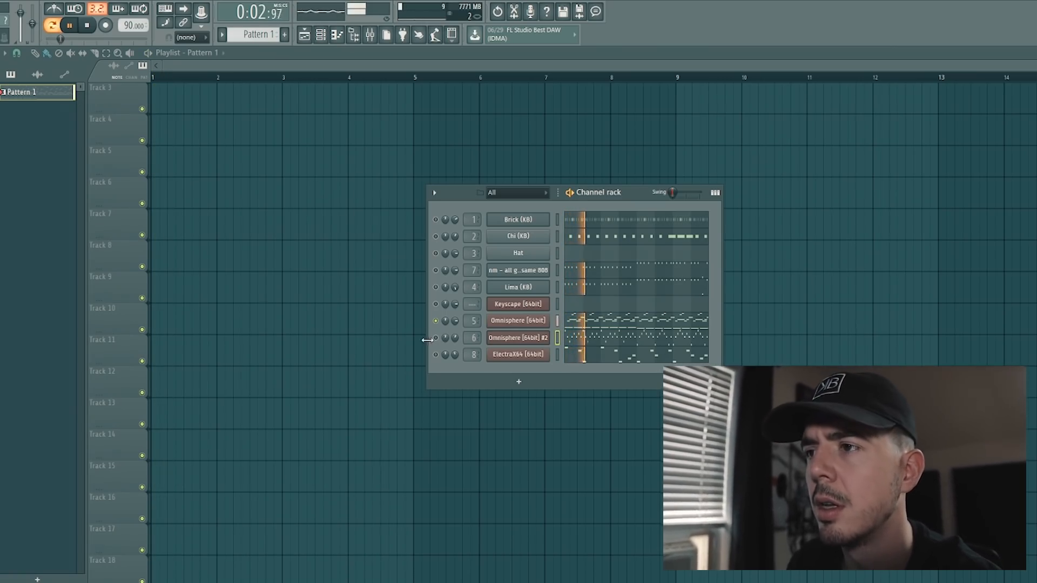
{"action": "key", "text": "space"}
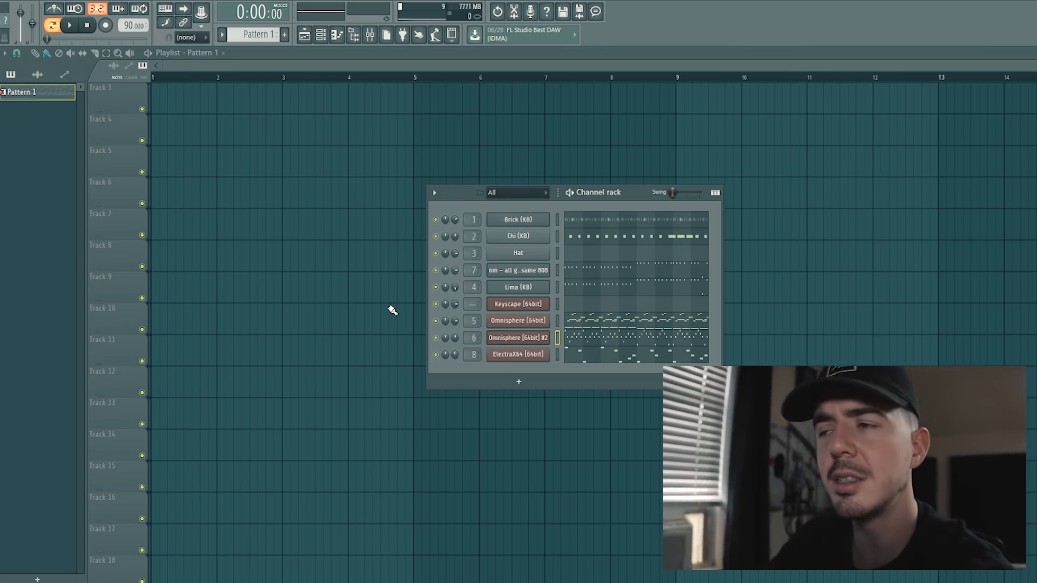
Solo Omnisphere, unmute Omnisphere #2 and ElectraX alongside it, and audition the layers with their plugin windows opened
{"action": "right_click", "coordinate": [437, 321]}
{"action": "left_click", "coordinate": [447, 328]}
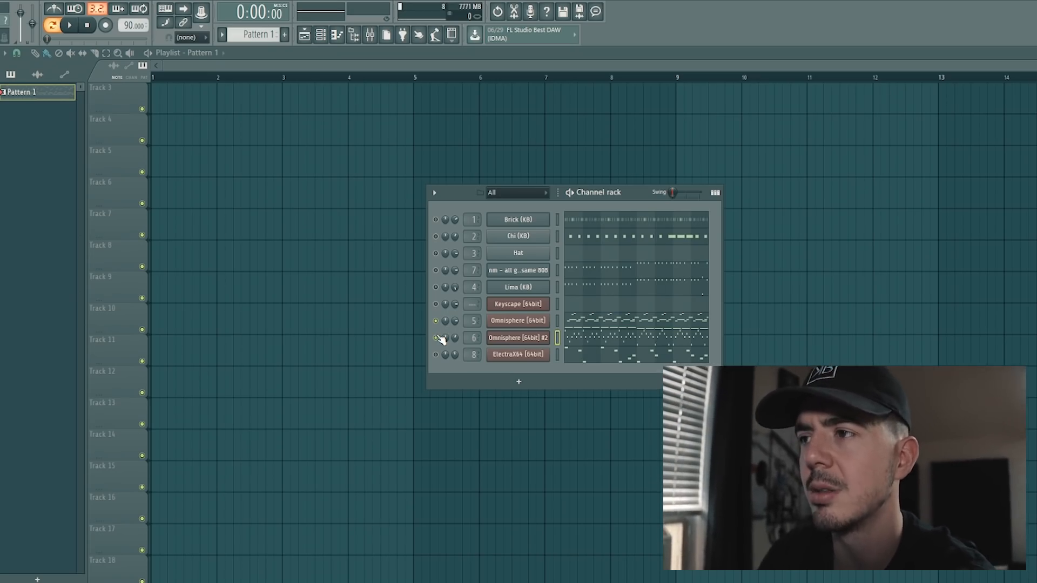
{"action": "left_click", "coordinate": [505, 337]}
{"action": "left_click_drag", "start_coordinate": [513, 184], "coordinate": [937, 245]}
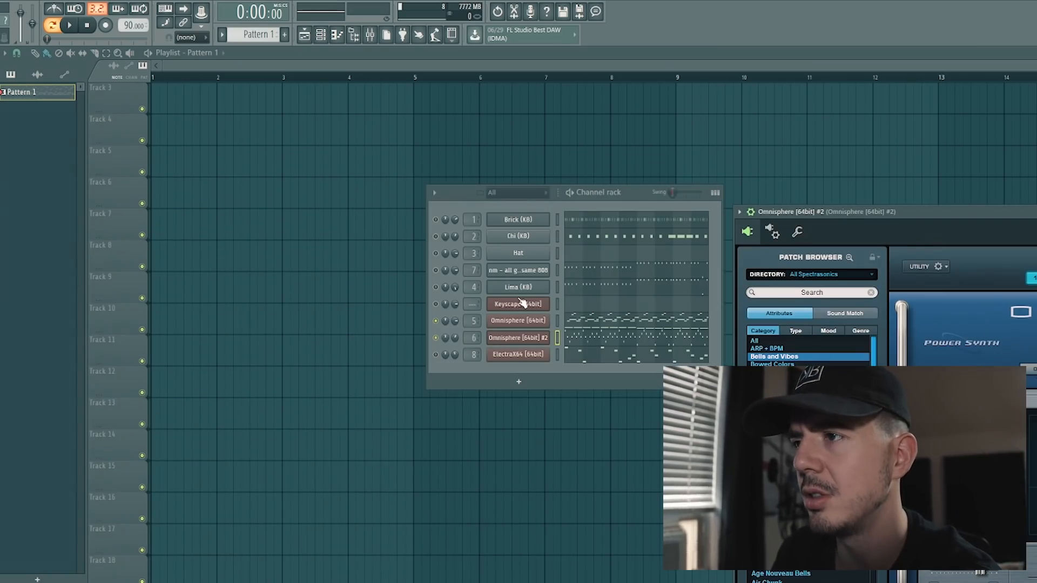
{"action": "left_click", "coordinate": [558, 305]}
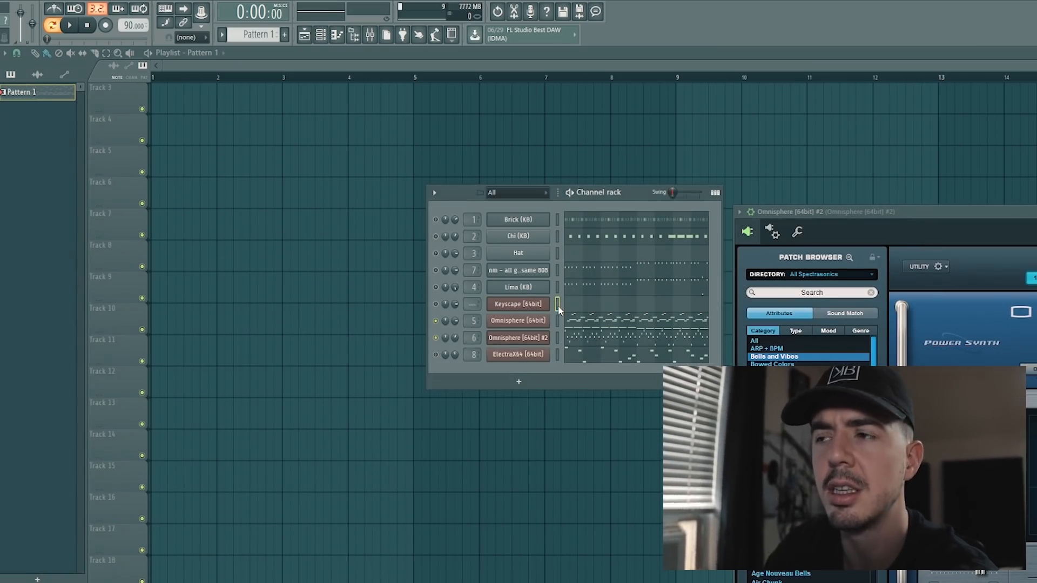
{"action": "key", "text": "space"}
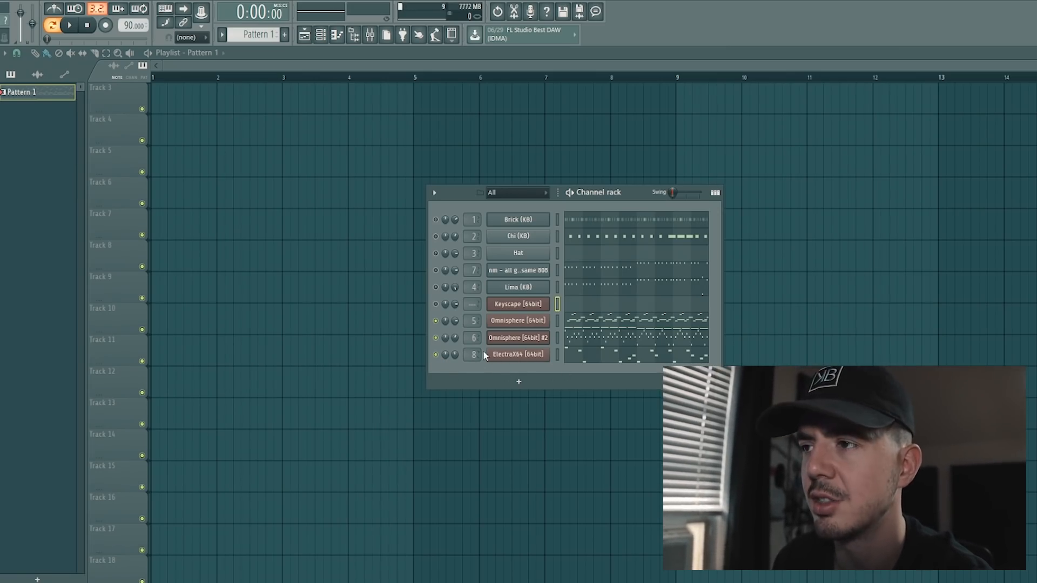
{"action": "left_click", "coordinate": [506, 355]}
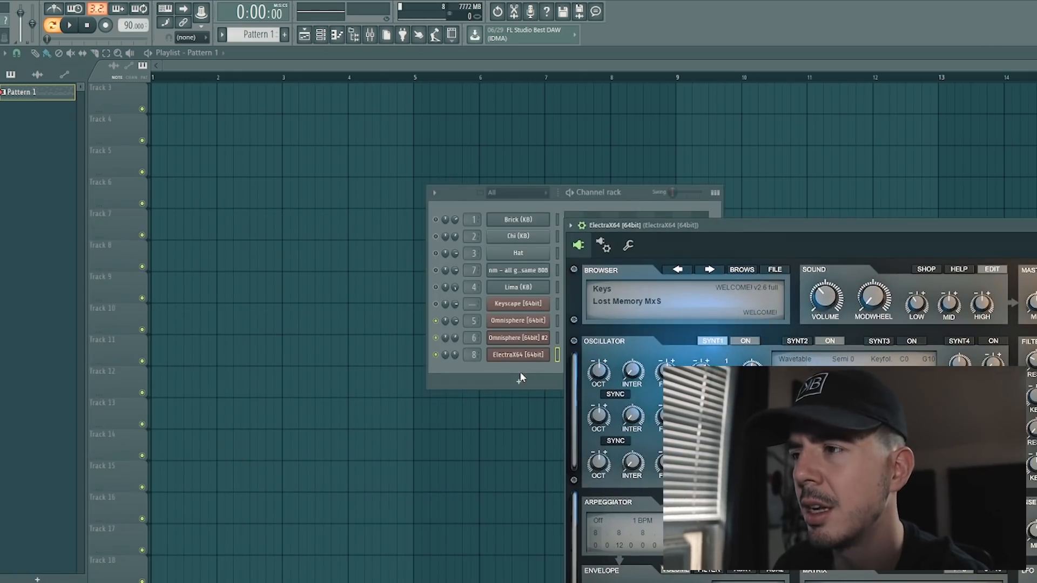
{"action": "left_click", "coordinate": [521, 376]}
Clone Pattern 1
{"action": "right_click", "coordinate": [38, 92]}
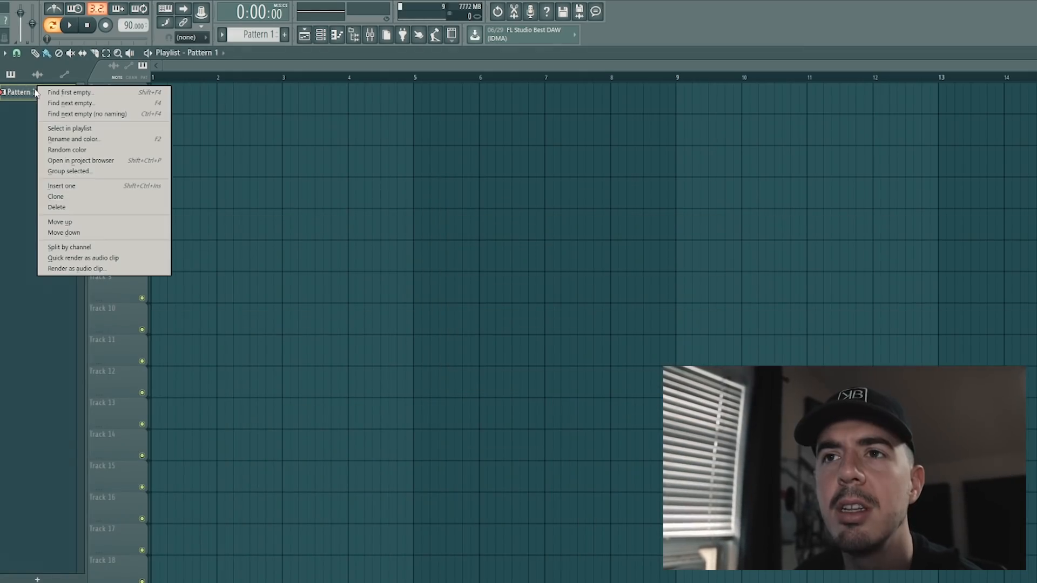
{"action": "left_click", "coordinate": [49, 198]}
Cut the Lima, Hat, 808 and Chi notes from Pattern 2
{"action": "left_click", "coordinate": [336, 35]}
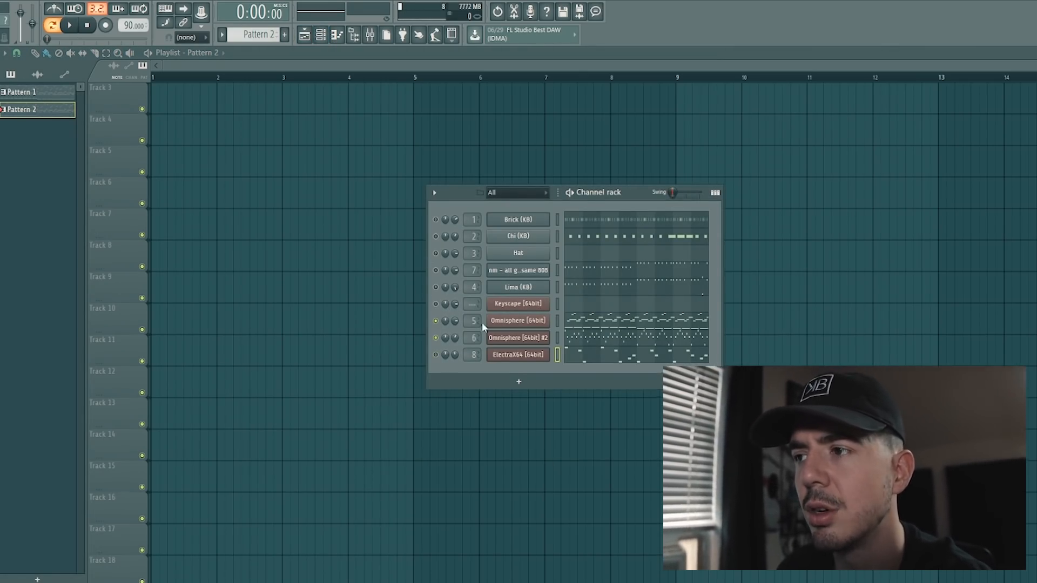
{"action": "right_click", "coordinate": [521, 293]}
{"action": "left_click", "coordinate": [660, 288]}
{"action": "right_click", "coordinate": [549, 261]}
{"action": "left_click", "coordinate": [656, 264]}
{"action": "left_click", "coordinate": [307, 36]}
{"action": "left_click", "coordinate": [320, 36]}
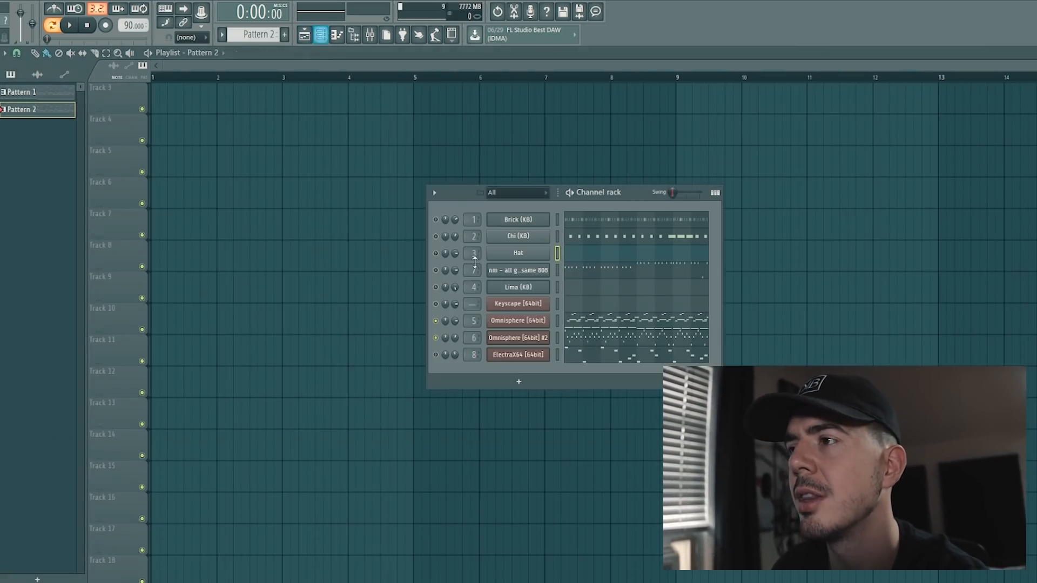
{"action": "right_click", "coordinate": [521, 274]}
{"action": "left_click", "coordinate": [658, 272]}
{"action": "right_click", "coordinate": [519, 236]}
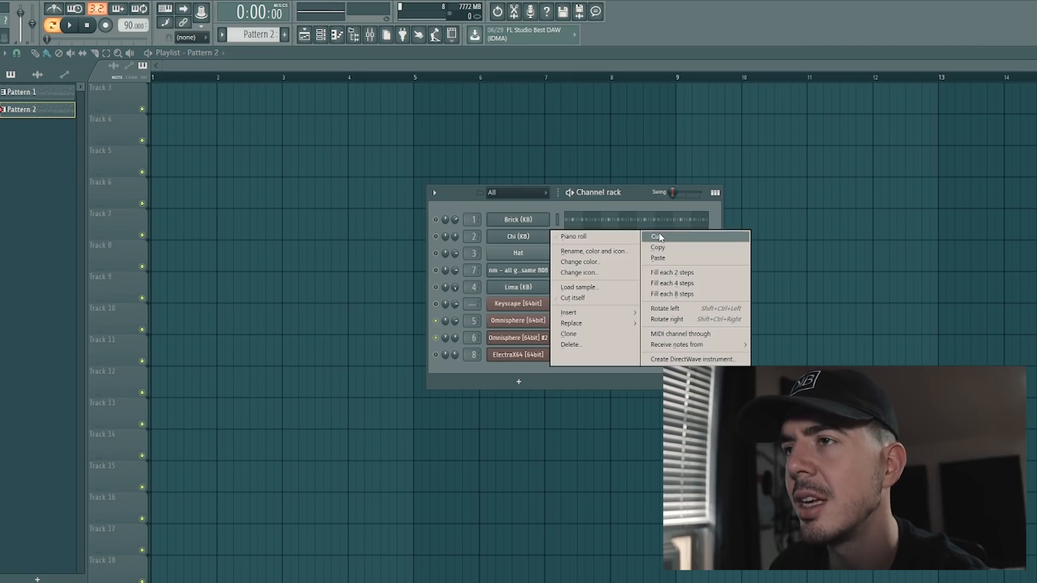
{"action": "left_click", "coordinate": [658, 237]}
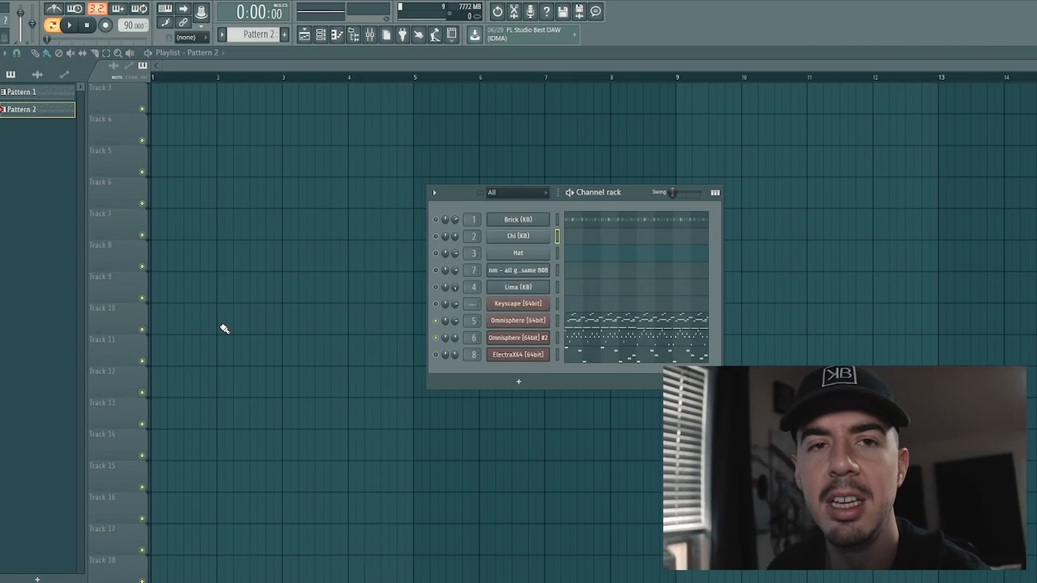
Place Pattern 2 at bar 1 on Track 1, play it in song mode, and set the playhead to bar 5
{"action": "scroll", "coordinate": [204, 81], "scroll_direction": "up", "scroll_amount": 2}
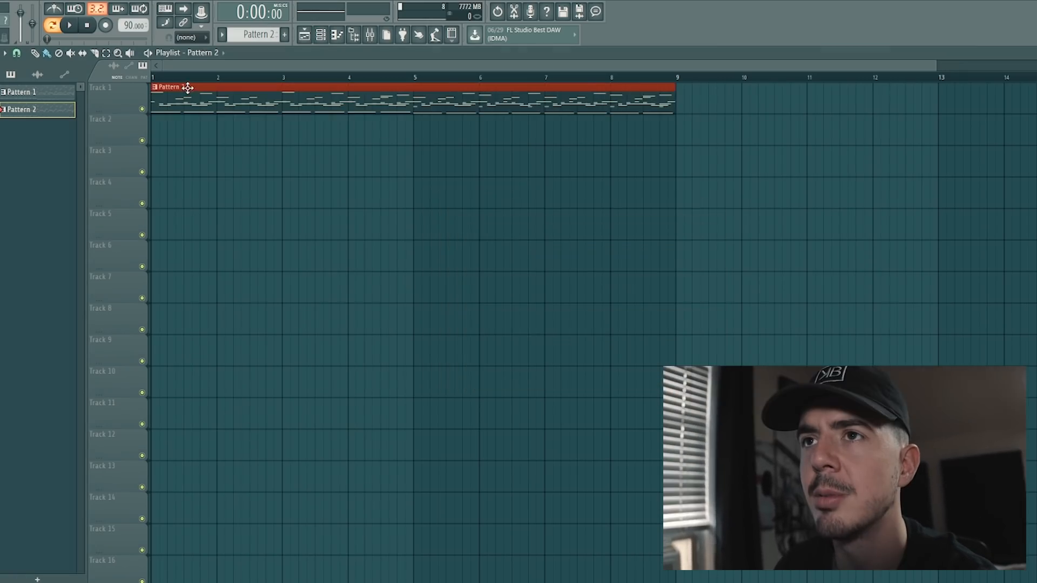
{"action": "scroll", "coordinate": [194, 122], "scroll_direction": "down", "scroll_amount": 3}
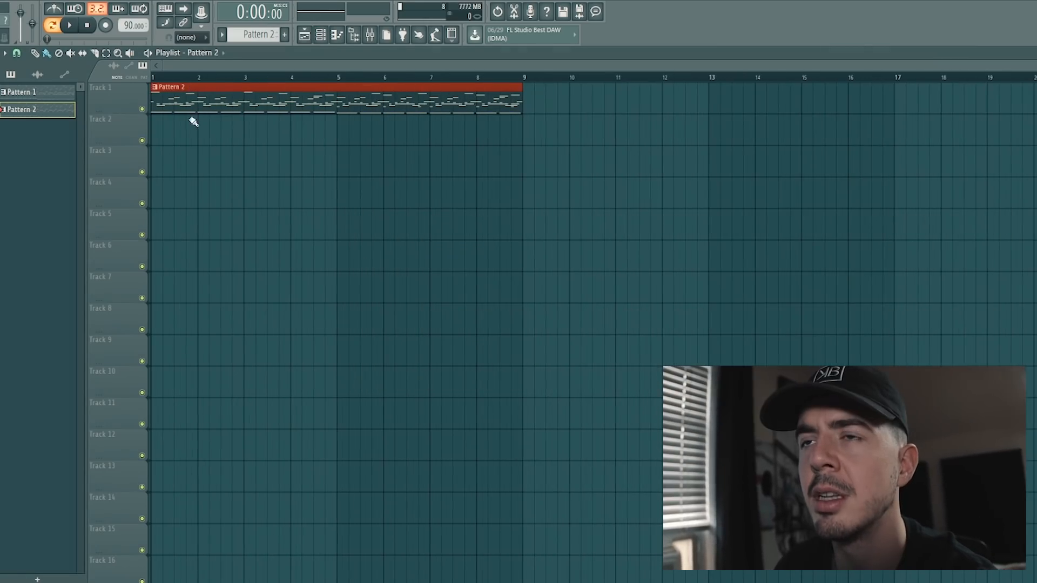
{"action": "left_click", "coordinate": [320, 34]}
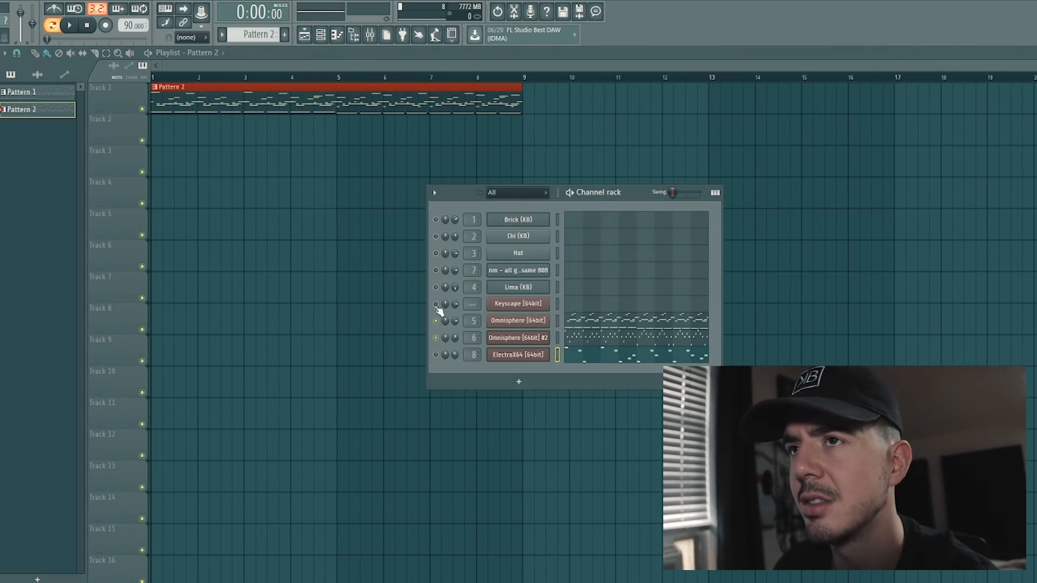
{"action": "left_click", "coordinate": [73, 27]}
{"action": "left_click", "coordinate": [153, 77]}
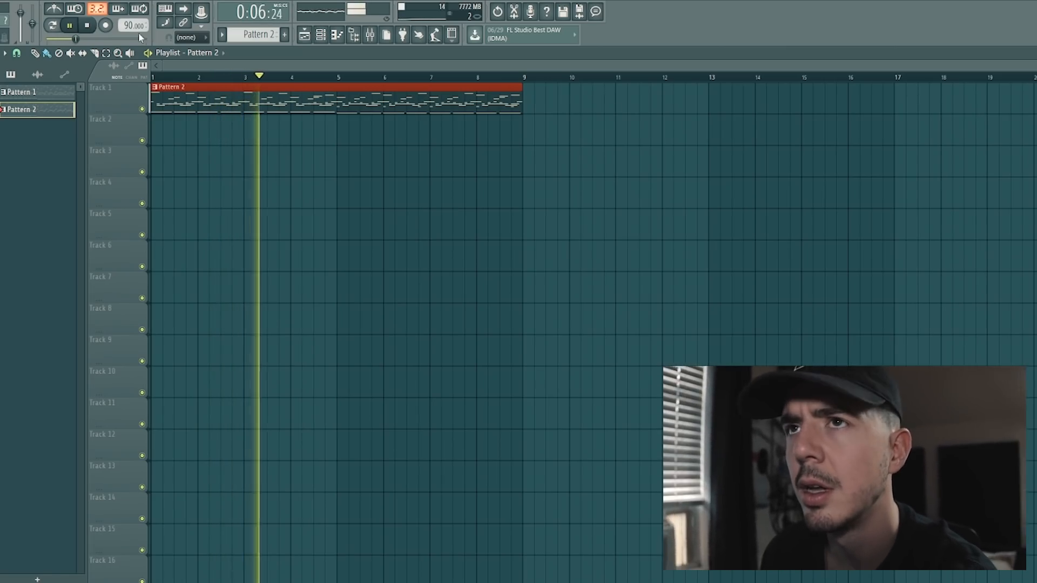
{"action": "left_click", "coordinate": [89, 27]}
{"action": "left_click", "coordinate": [344, 79]}
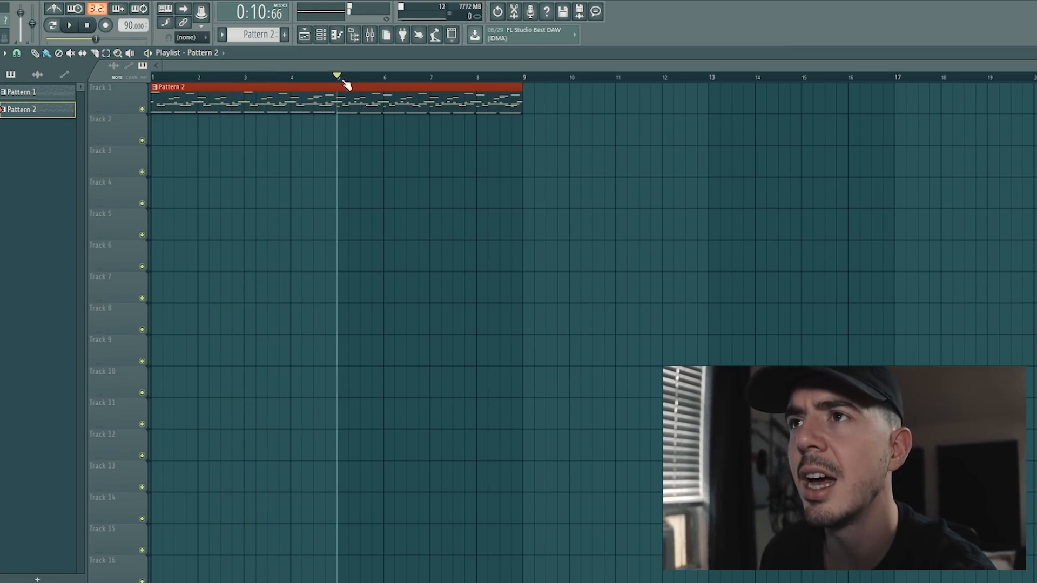
Delete all ElectraX notes in the first four bars of Pattern 2 in the piano roll
{"action": "left_click", "coordinate": [335, 36]}
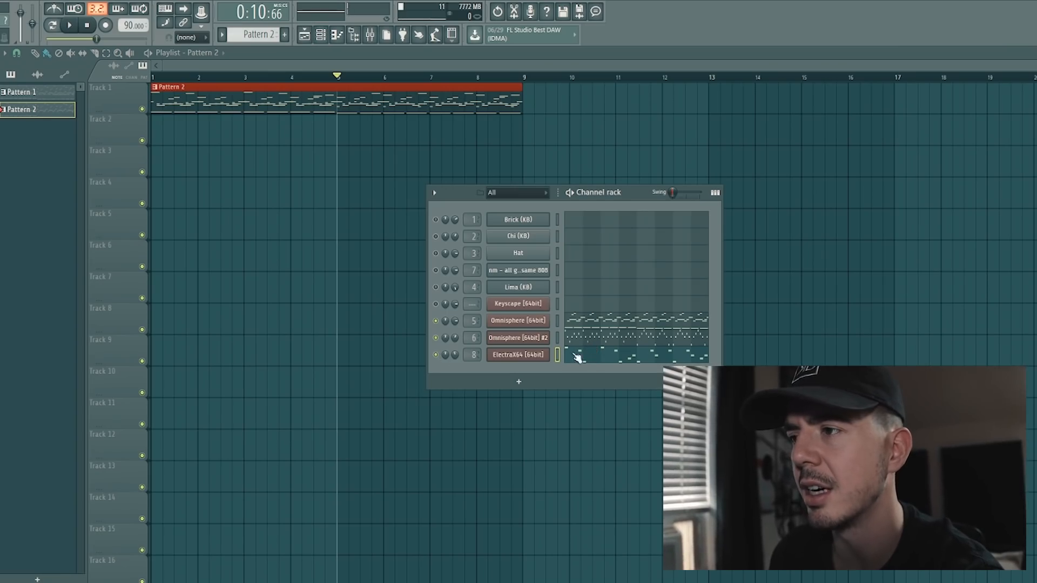
{"action": "left_click", "coordinate": [596, 358]}
{"action": "right_click", "coordinate": [498, 270]}
{"action": "right_click", "coordinate": [468, 290]}
{"action": "right_click", "coordinate": [408, 310]}
{"action": "right_click", "coordinate": [378, 239]}
{"action": "right_click", "coordinate": [288, 219]}
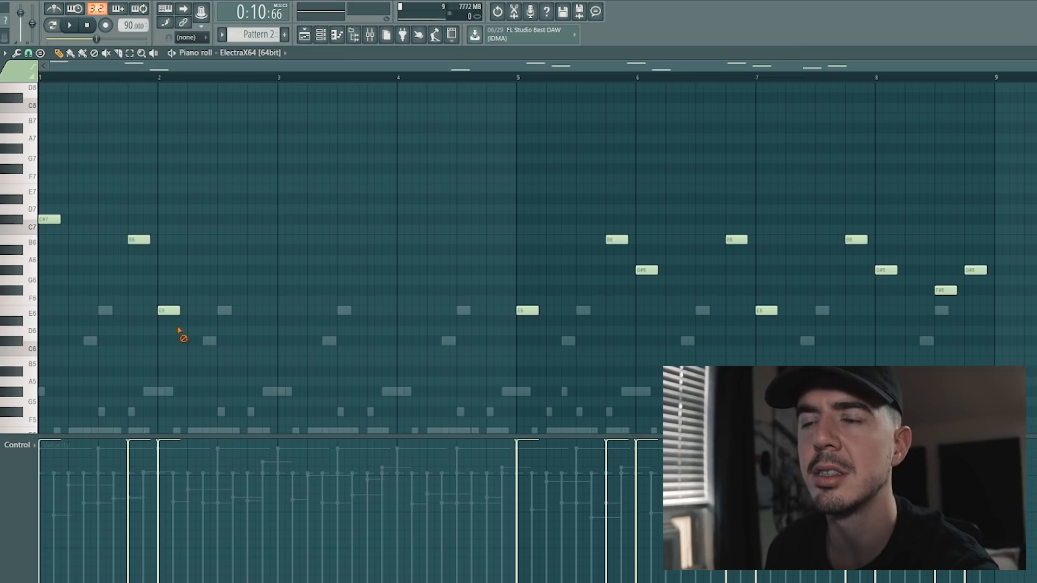
{"action": "right_click", "coordinate": [169, 310]}
{"action": "right_click", "coordinate": [139, 239]}
{"action": "right_click", "coordinate": [49, 219]}
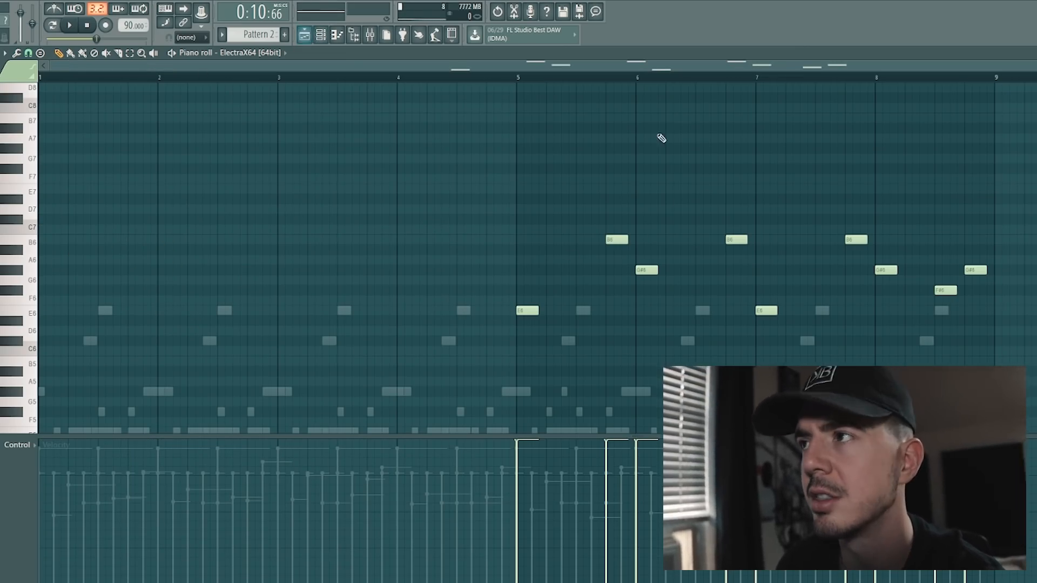
Play the playlist from bar 1 to hear the intro with the ElectraX melody entering at bar 5
{"action": "left_click", "coordinate": [310, 38]}
{"action": "left_click_drag", "start_coordinate": [188, 79], "coordinate": [153, 79]}
{"action": "key", "text": "space"}
{"action": "left_click", "coordinate": [336, 35]}
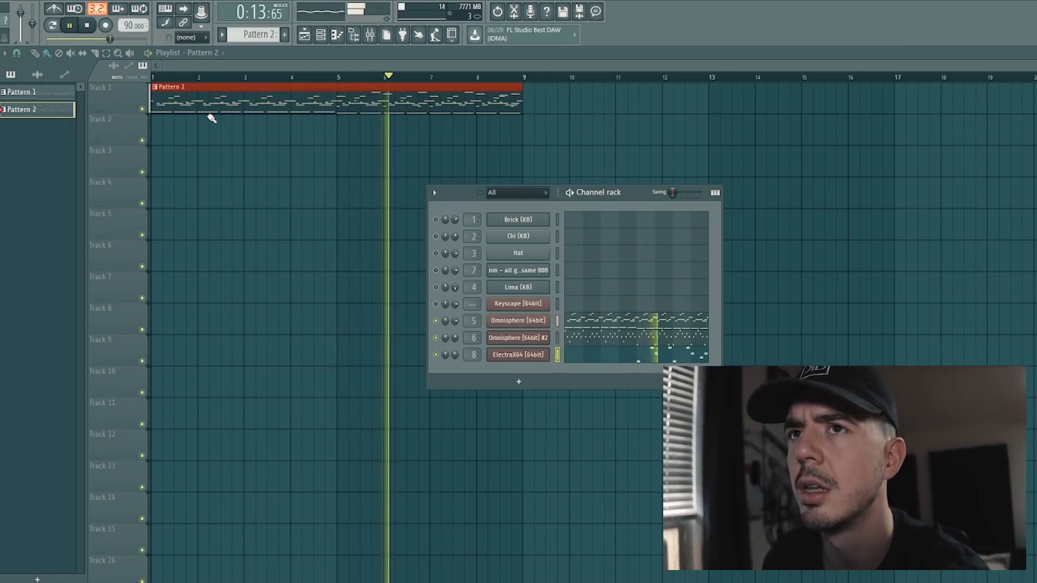
{"action": "left_click", "coordinate": [90, 27]}
Clone Pattern 1 again and show the copy's channels in the channel rack
{"action": "right_click", "coordinate": [51, 96]}
{"action": "left_click", "coordinate": [52, 205]}
{"action": "left_click", "coordinate": [42, 110]}
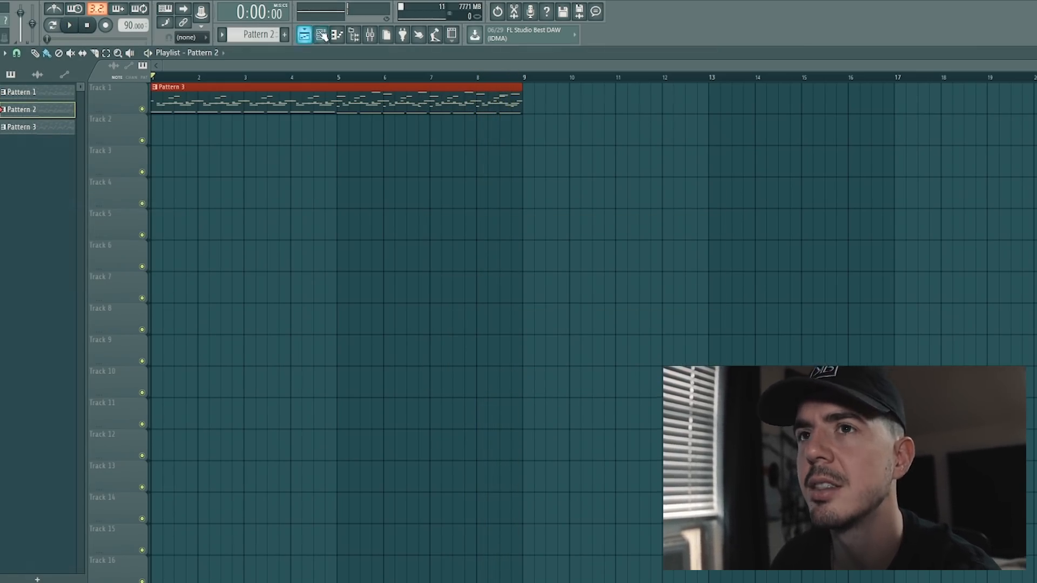
{"action": "left_click", "coordinate": [322, 34]}
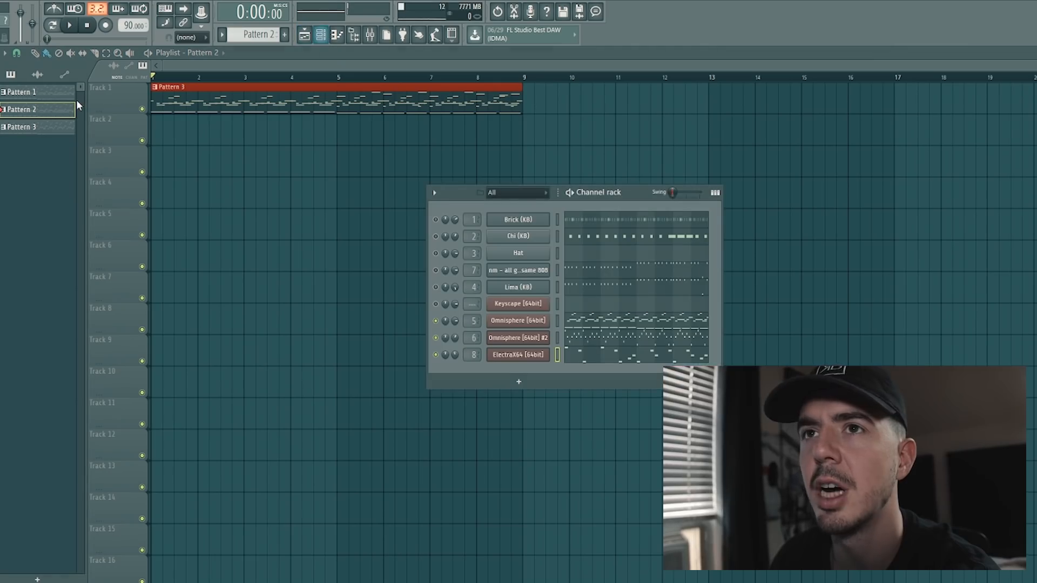
Check Pattern 1, and return to Pattern 2 in the channel rack
{"action": "left_click", "coordinate": [34, 91]}
{"action": "key", "text": "F6"}
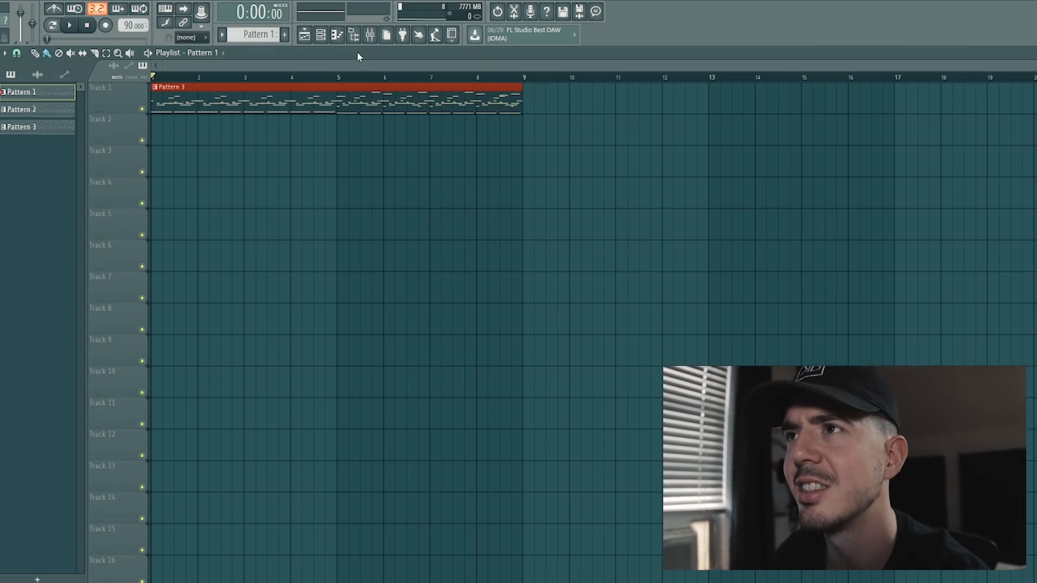
{"action": "left_click", "coordinate": [333, 37]}
{"action": "left_click", "coordinate": [331, 33]}
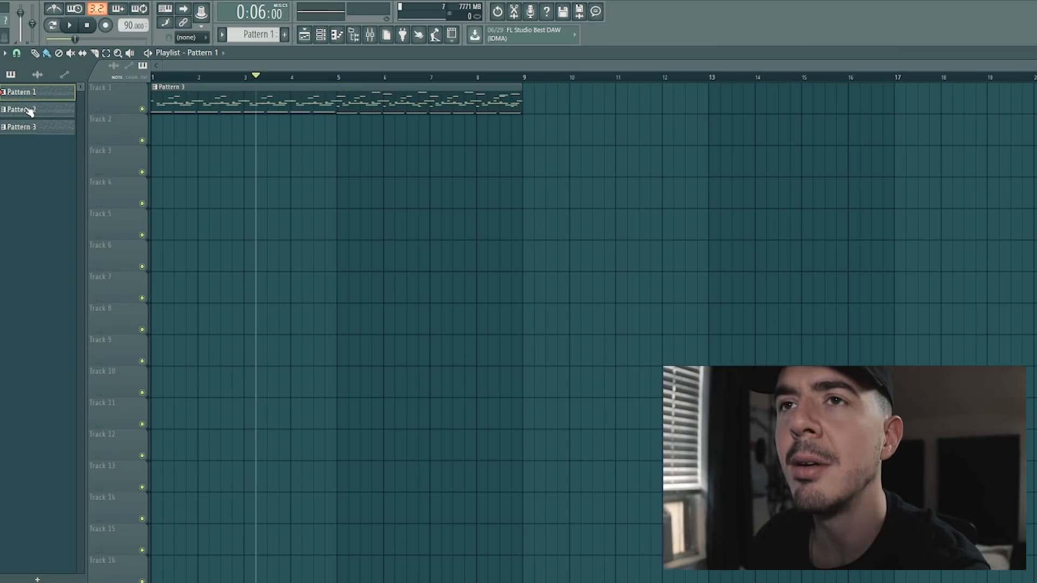
{"action": "left_click", "coordinate": [28, 109]}
{"action": "left_click", "coordinate": [320, 36]}
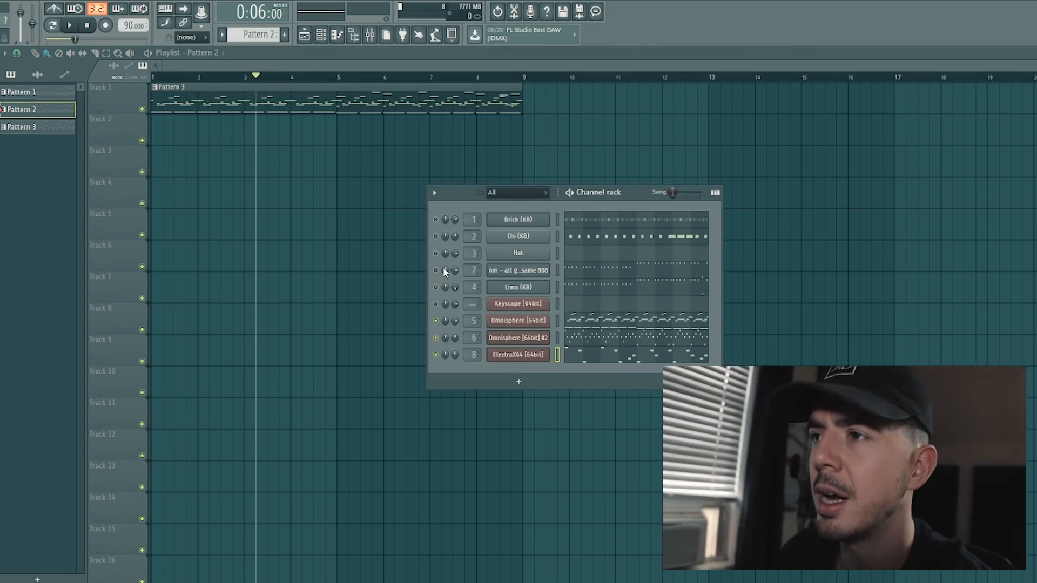
Unmute the Brick, Chi, Hat, 808 and Lima channels
{"action": "right_click", "coordinate": [517, 359]}
{"action": "left_click", "coordinate": [500, 371]}
{"action": "left_click", "coordinate": [435, 255]}
{"action": "left_click", "coordinate": [436, 237]}
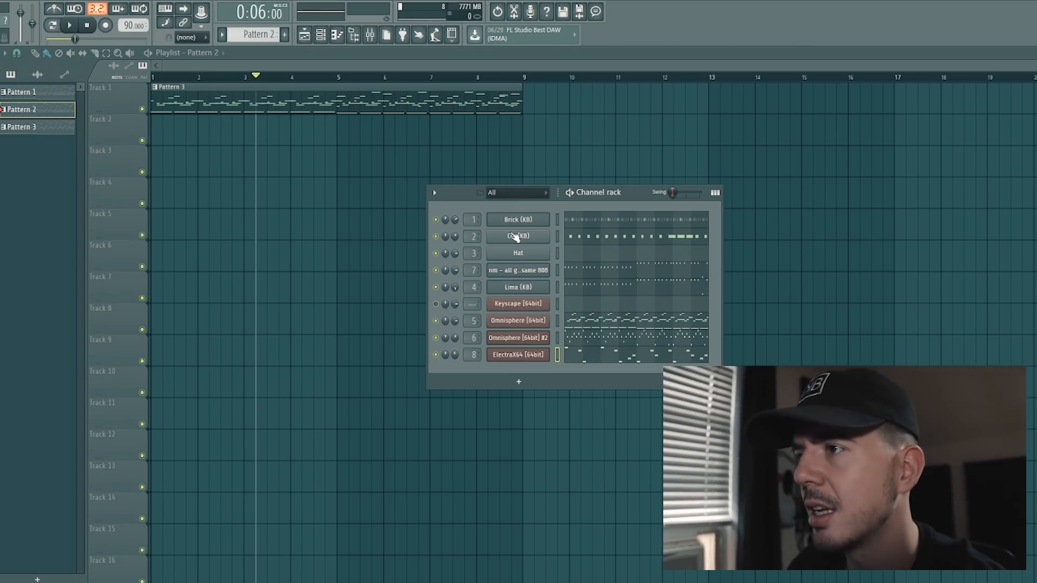
Audition the Chi and Brick channels, and cut the ElectraX notes from Pattern 2
{"action": "left_click", "coordinate": [517, 237]}
{"action": "left_click", "coordinate": [520, 221]}
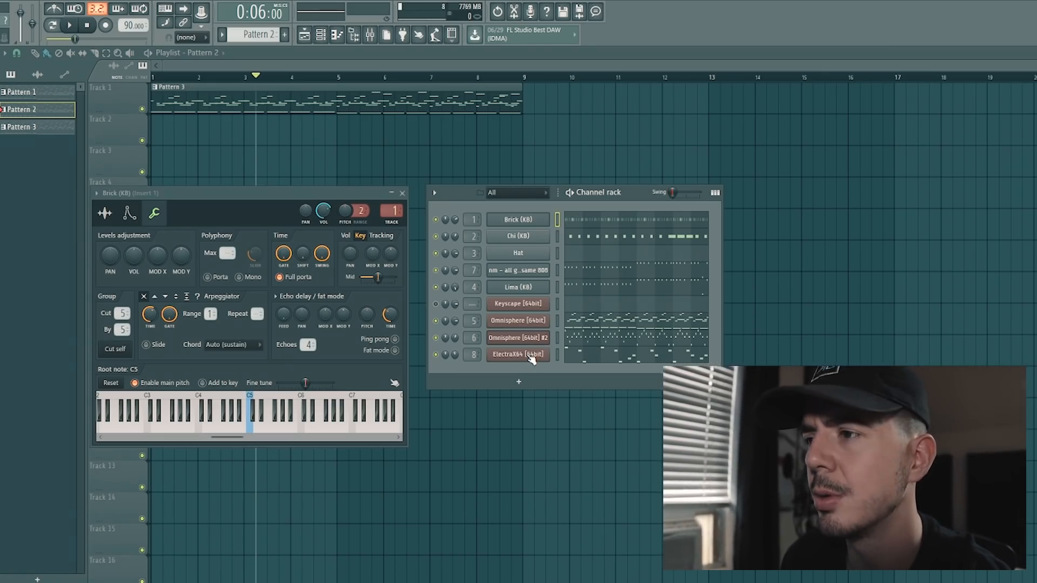
{"action": "left_click", "coordinate": [520, 355]}
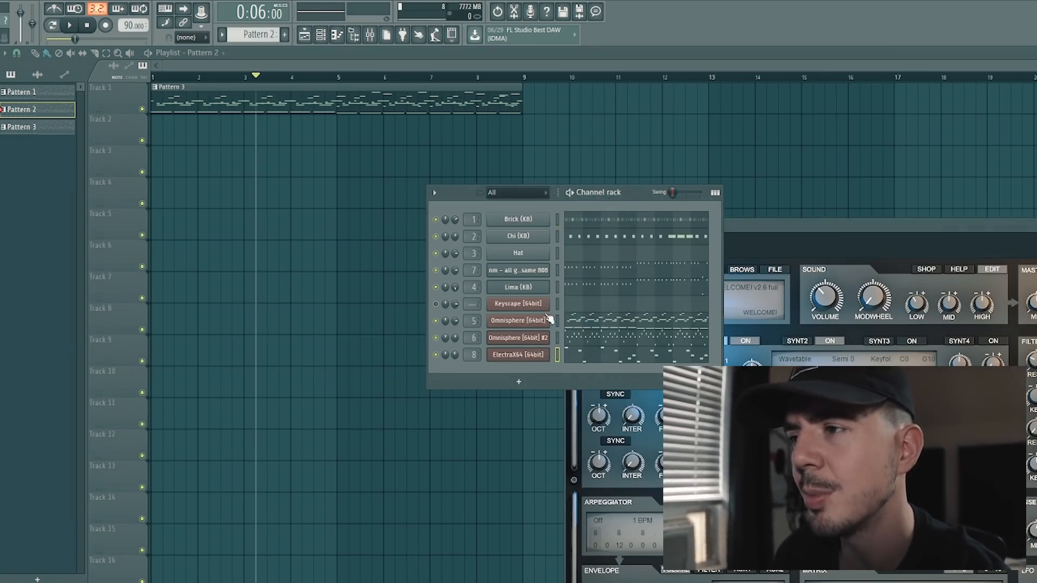
{"action": "right_click", "coordinate": [527, 358]}
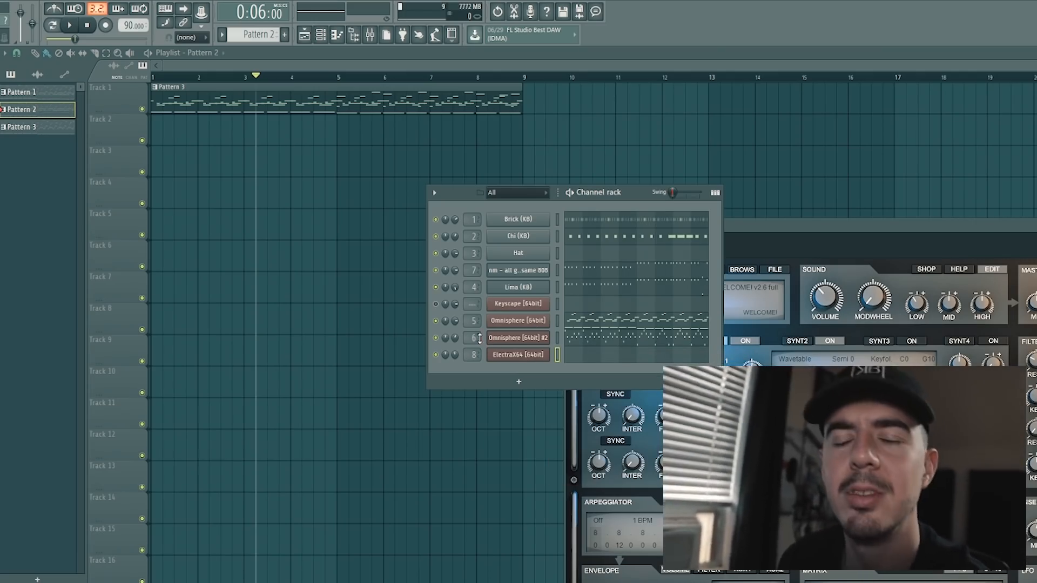
Place Pattern 2 at bar 9 on Track 2 and set the playhead to bar 9
{"action": "left_click", "coordinate": [529, 130]}
{"action": "scroll", "coordinate": [524, 91], "scroll_direction": "down", "scroll_amount": 1}
{"action": "scroll", "coordinate": [523, 91], "scroll_direction": "up", "scroll_amount": 1}
{"action": "scroll", "coordinate": [527, 108], "scroll_direction": "down", "scroll_amount": 1}
{"action": "left_click_drag", "start_coordinate": [537, 139], "coordinate": [530, 141]}
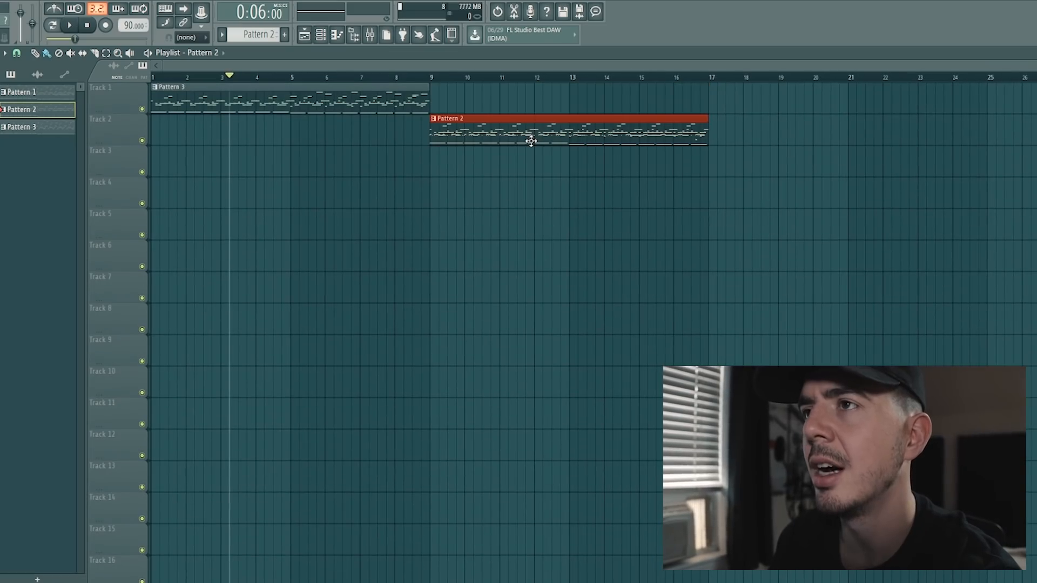
{"action": "left_click", "coordinate": [429, 78]}
{"action": "left_click", "coordinate": [326, 38]}
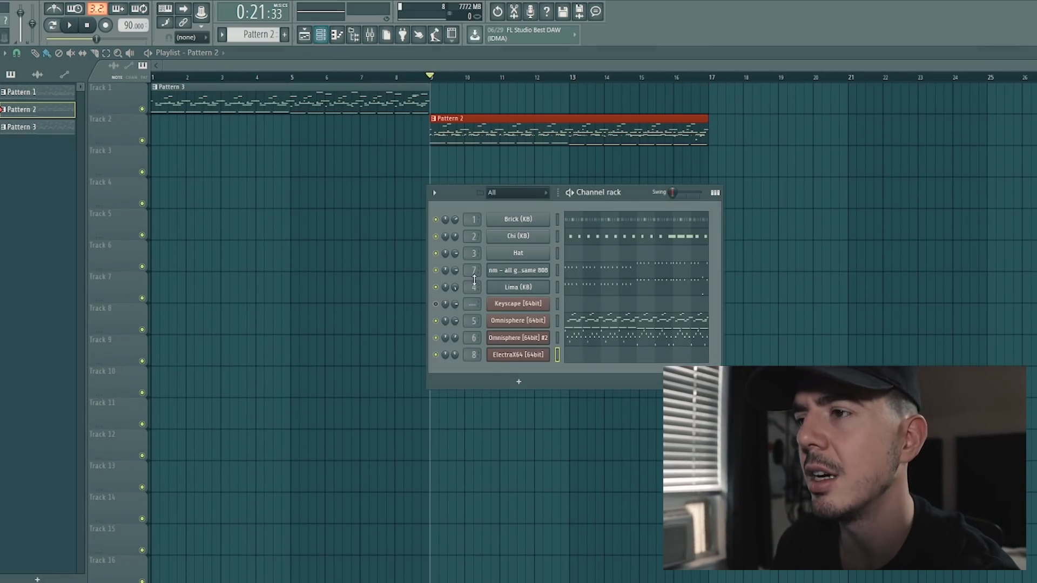
Clone Pattern 1 once more, place the copy at bar 17 on Track 1, and set the playhead to bar 8
{"action": "left_click", "coordinate": [60, 96]}
{"action": "right_click", "coordinate": [53, 91]}
{"action": "left_click", "coordinate": [81, 203]}
{"action": "left_click", "coordinate": [59, 112]}
{"action": "left_click", "coordinate": [710, 90]}
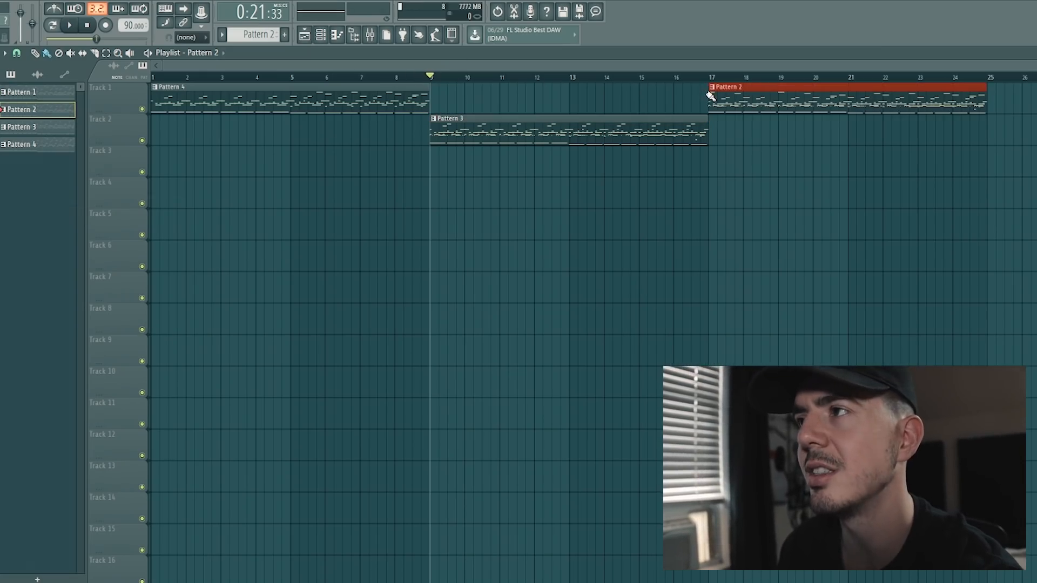
{"action": "left_click", "coordinate": [397, 77]}
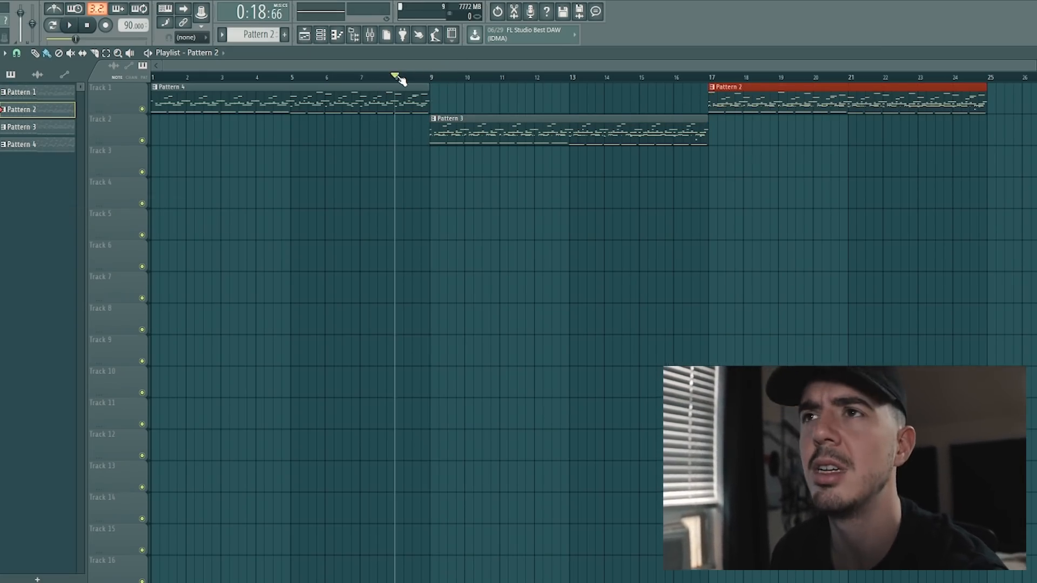
{"action": "scroll", "coordinate": [398, 78], "scroll_direction": "down", "scroll_amount": 2}
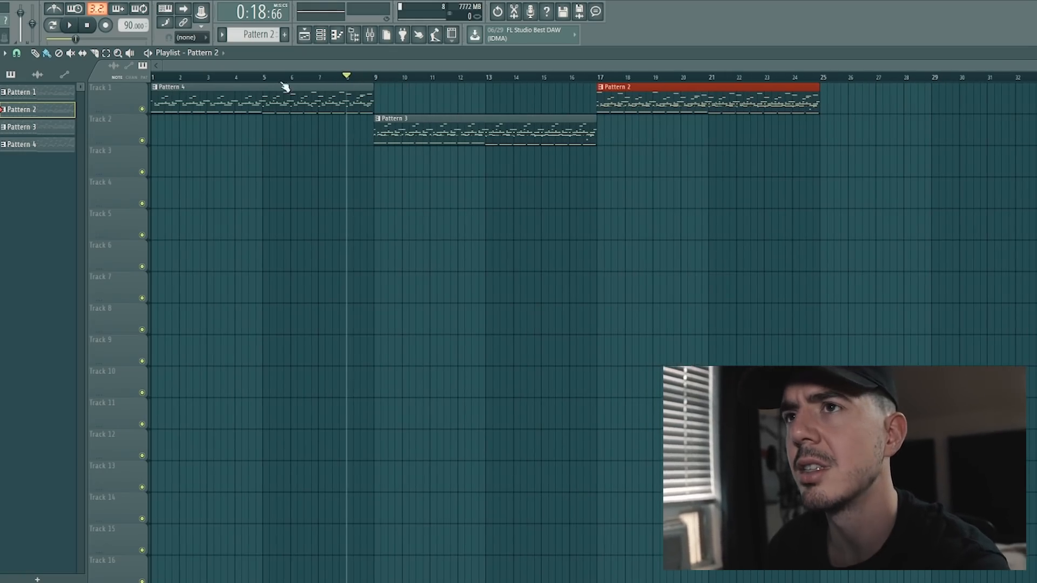
Play the playlist across the transition into the Pattern 2 clip at bar 17
{"action": "left_click_drag", "start_coordinate": [163, 82], "coordinate": [602, 91]}
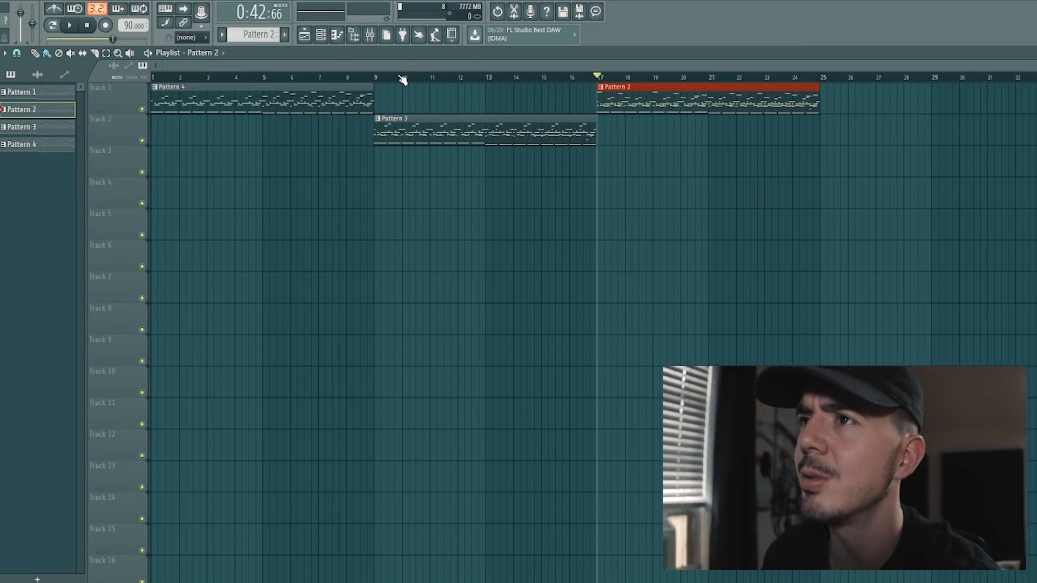
{"action": "left_click_drag", "start_coordinate": [597, 80], "coordinate": [823, 82]}
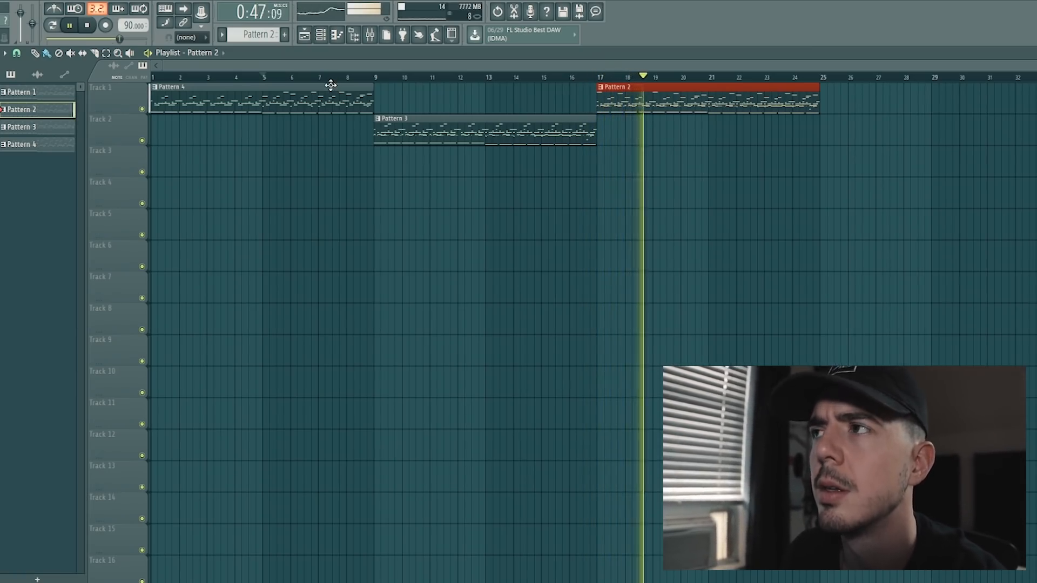
{"action": "key", "text": "space"}
Clone Pattern 1 to create another variation for the next section
{"action": "right_click", "coordinate": [41, 113]}
{"action": "left_click", "coordinate": [19, 93]}
{"action": "right_click", "coordinate": [19, 92]}
{"action": "left_click", "coordinate": [56, 205]}
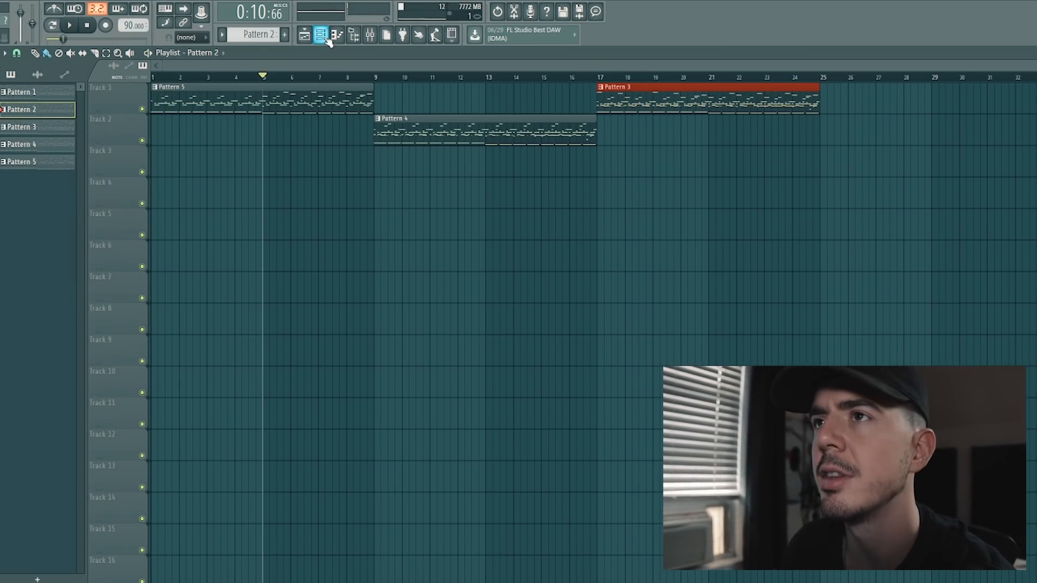
Cut the 808 and Lima notes from Pattern 2 and listen to the result
{"action": "left_click", "coordinate": [321, 35]}
{"action": "right_click", "coordinate": [533, 272]}
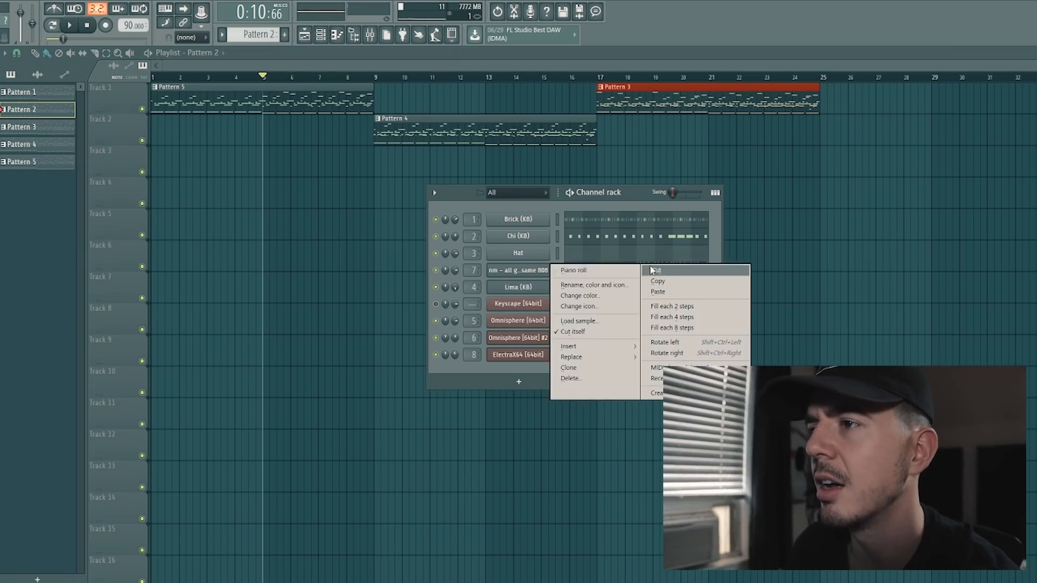
{"action": "left_click", "coordinate": [655, 272]}
{"action": "right_click", "coordinate": [516, 286]}
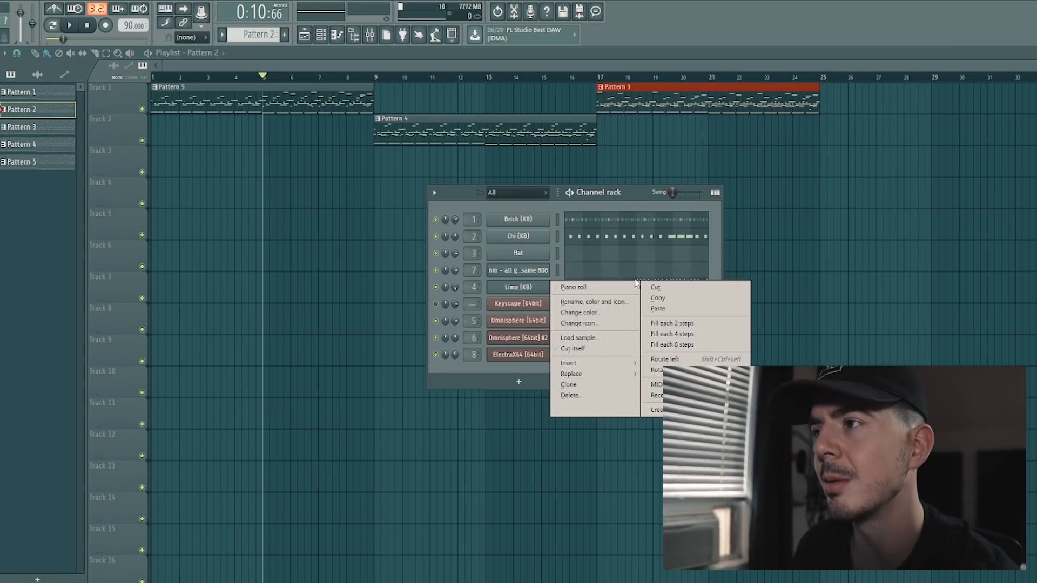
{"action": "left_click", "coordinate": [654, 287]}
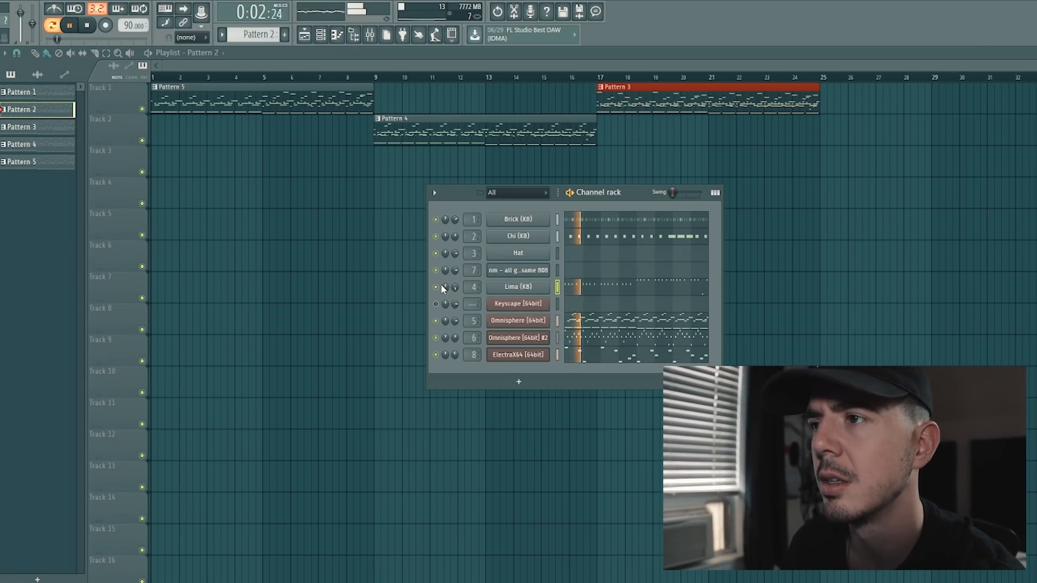
{"action": "right_click", "coordinate": [507, 289]}
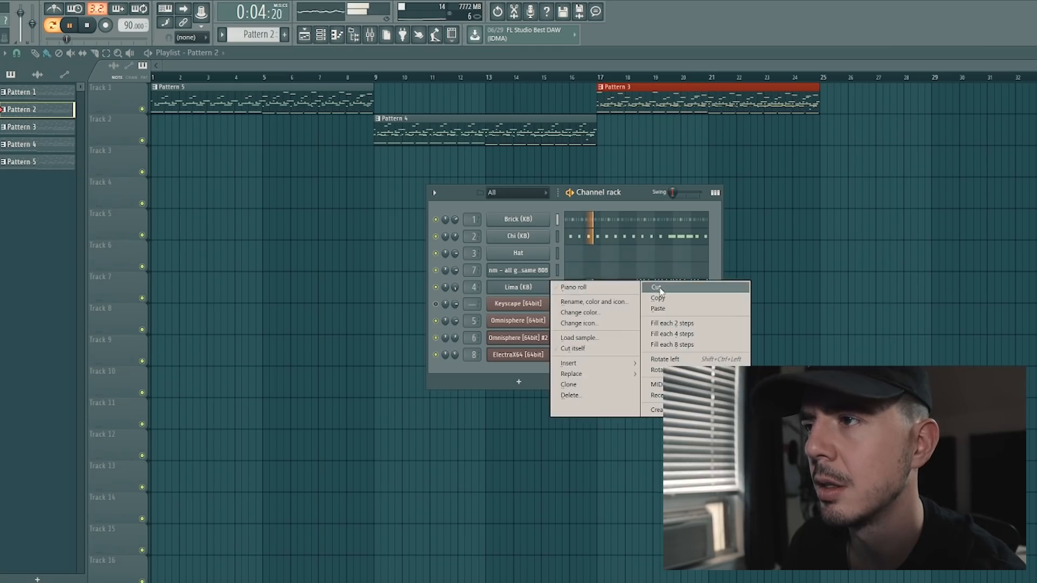
{"action": "left_click", "coordinate": [656, 286]}
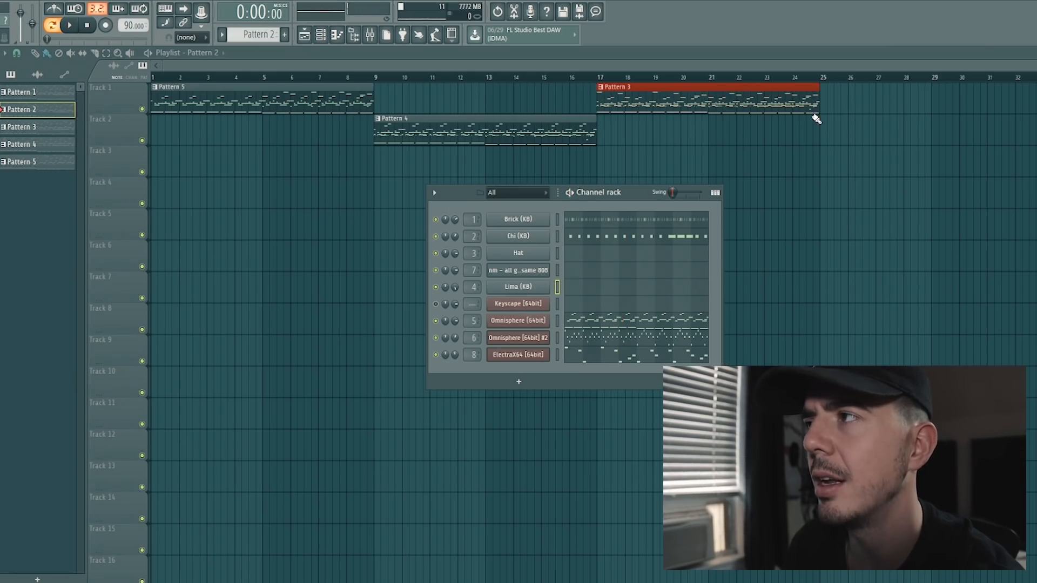
Place Pattern 2 at bar 25 on Track 2, directly after the Pattern 3 clip
{"action": "left_click", "coordinate": [814, 119], "text": "ctrl"}
{"action": "left_click", "coordinate": [311, 37]}
{"action": "left_click", "coordinate": [310, 38]}
{"action": "left_click", "coordinate": [311, 38]}
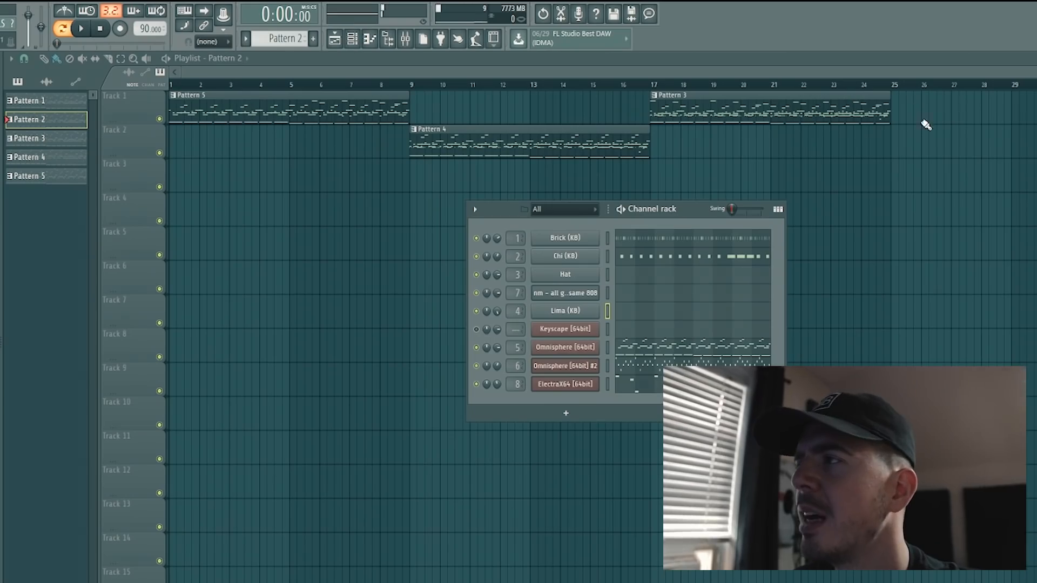
{"action": "left_click", "coordinate": [825, 128]}
{"action": "scroll", "coordinate": [776, 85], "scroll_direction": "down", "scroll_amount": 2}
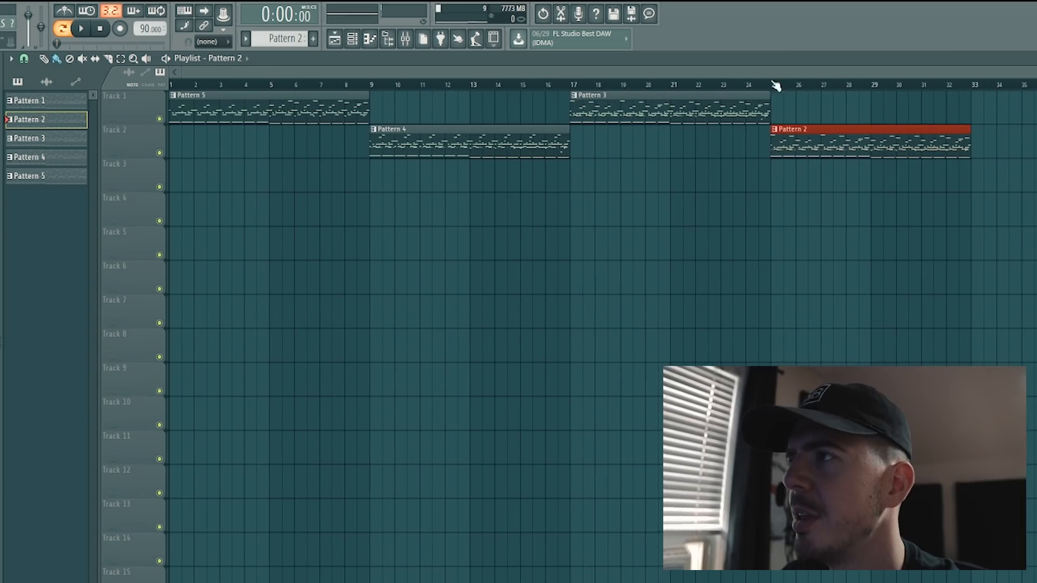
Play the transition from Pattern 3 into the Pattern 2 clip, and listen again from bar 25
{"action": "key", "text": "space"}
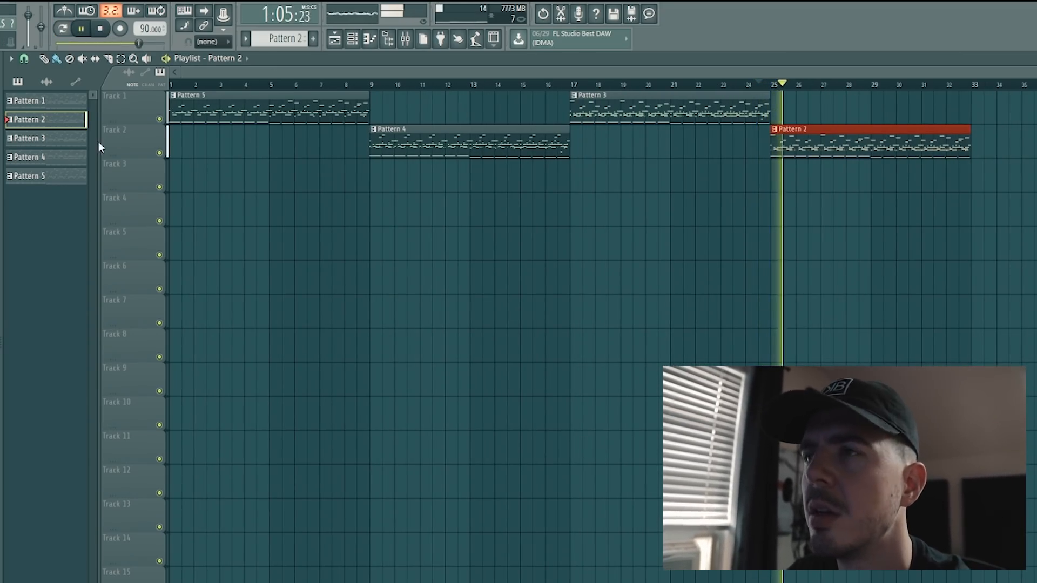
{"action": "key", "text": "space"}
{"action": "key", "text": "F6"}
{"action": "right_click", "coordinate": [597, 379]}
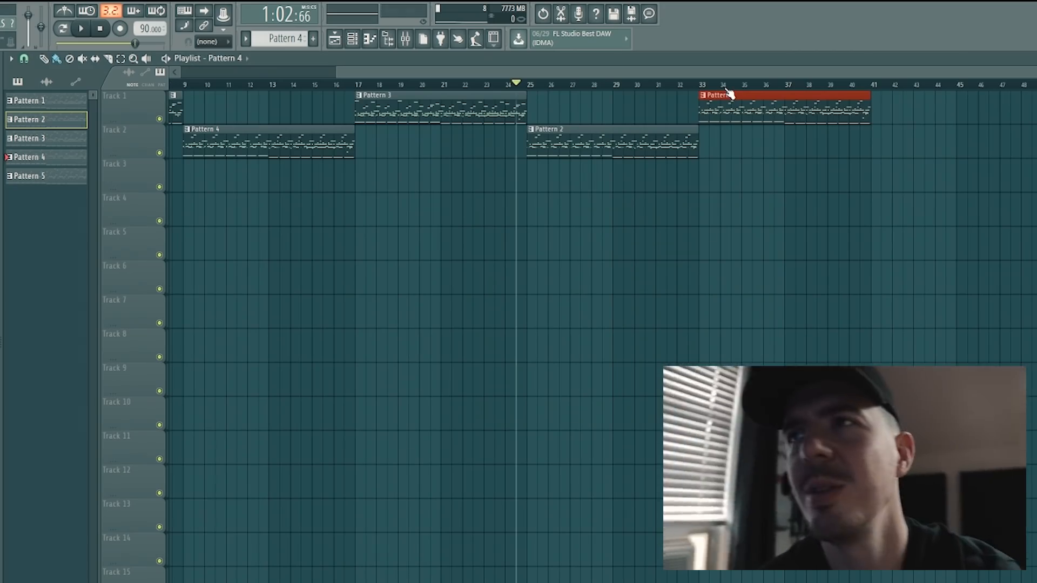
{"action": "left_click", "coordinate": [527, 85]}
{"action": "left_click", "coordinate": [82, 29]}
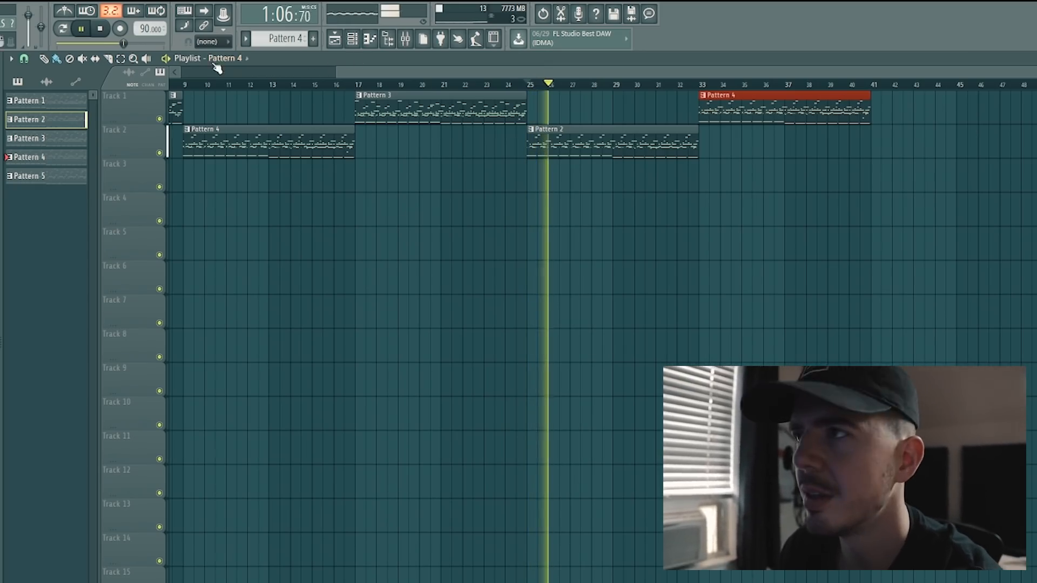
{"action": "left_click", "coordinate": [101, 29]}
Clone Pattern 4 and cut the Lima notes from the copy
{"action": "right_click", "coordinate": [60, 158]}
{"action": "left_click", "coordinate": [69, 287]}
{"action": "left_click", "coordinate": [352, 38]}
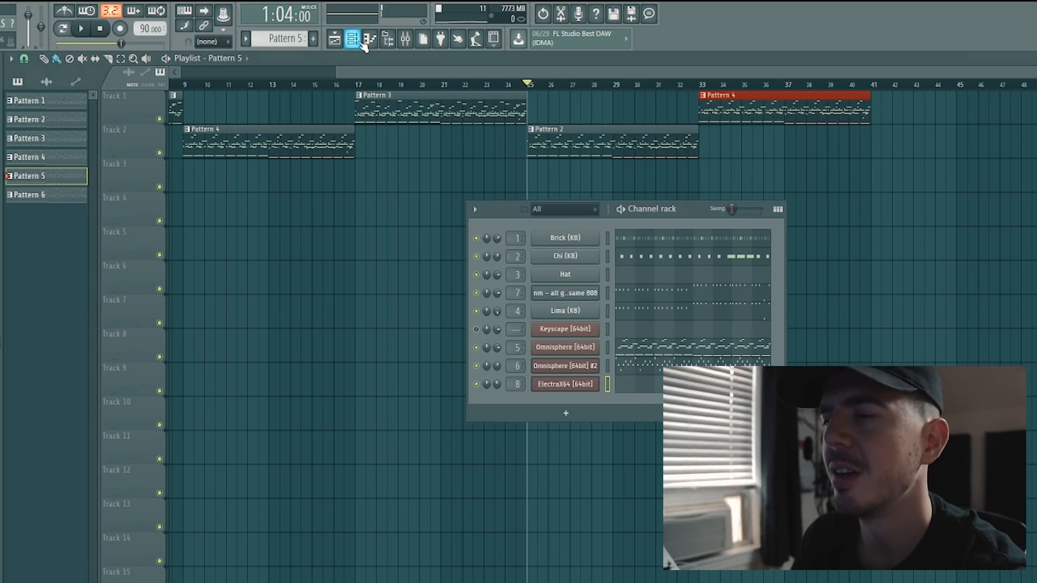
{"action": "right_click", "coordinate": [582, 314]}
{"action": "left_click", "coordinate": [766, 311]}
Replace the Pattern 4 clip at bar 33 on Track 1 with Pattern 5 and play the transition into it
{"action": "right_click", "coordinate": [704, 102]}
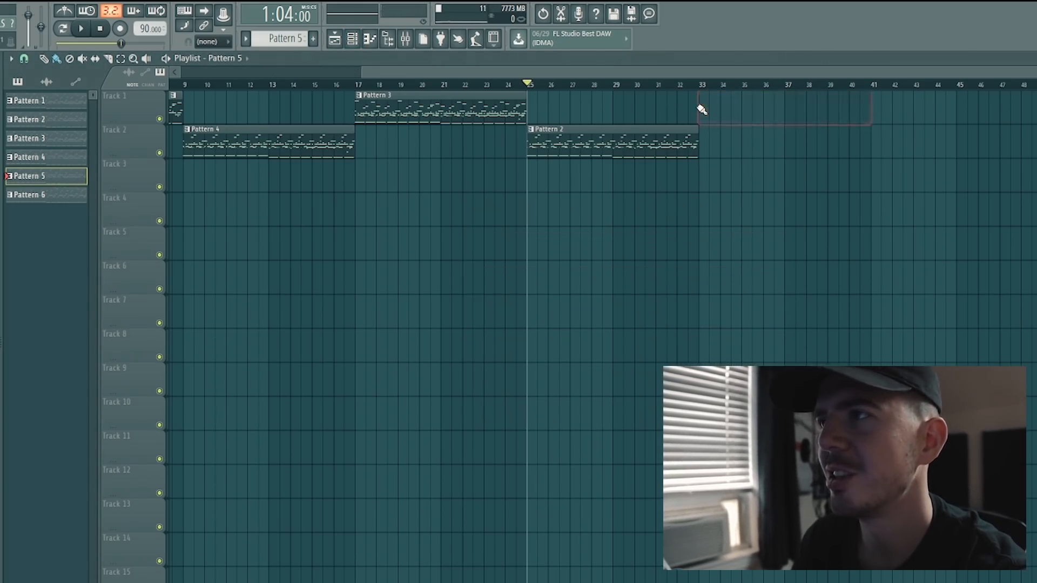
{"action": "left_click", "coordinate": [701, 104]}
{"action": "key", "text": "space"}
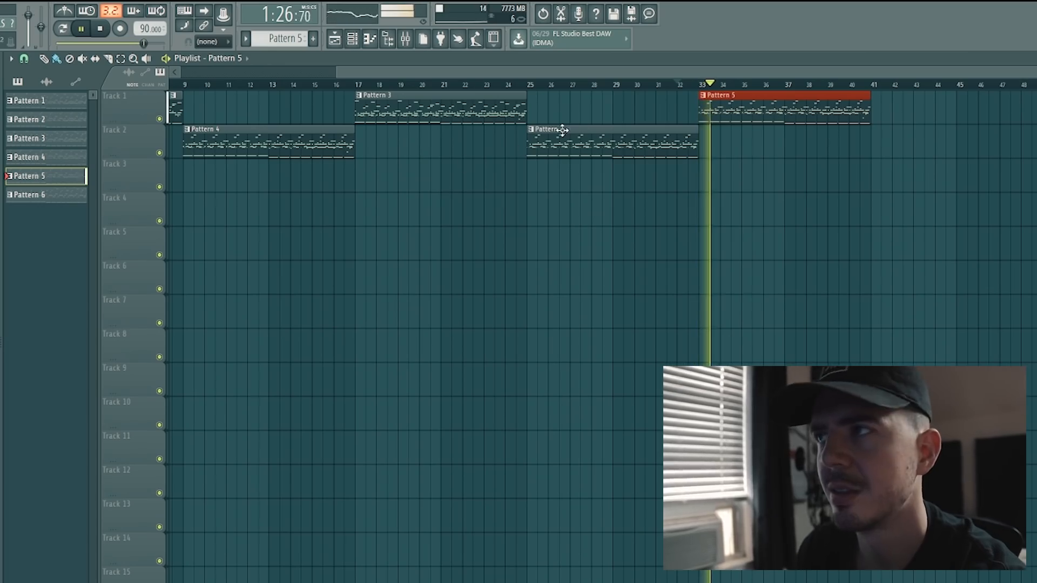
{"action": "scroll", "coordinate": [397, 91], "scroll_direction": "left", "scroll_amount": 4}
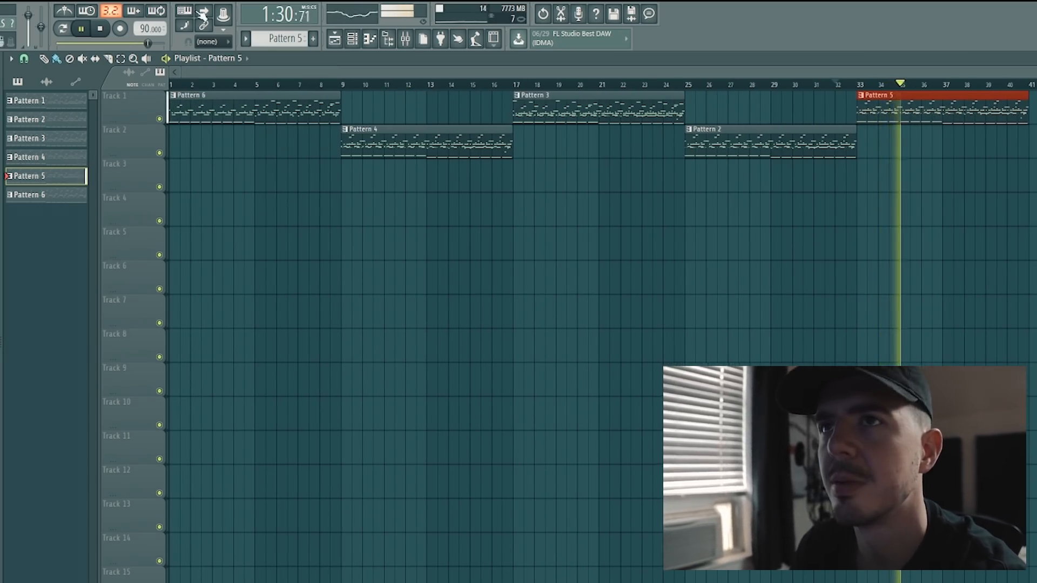
{"action": "key", "text": "space"}
Clone Pattern 3 and cut the Lima notes from the copy
{"action": "right_click", "coordinate": [49, 141]}
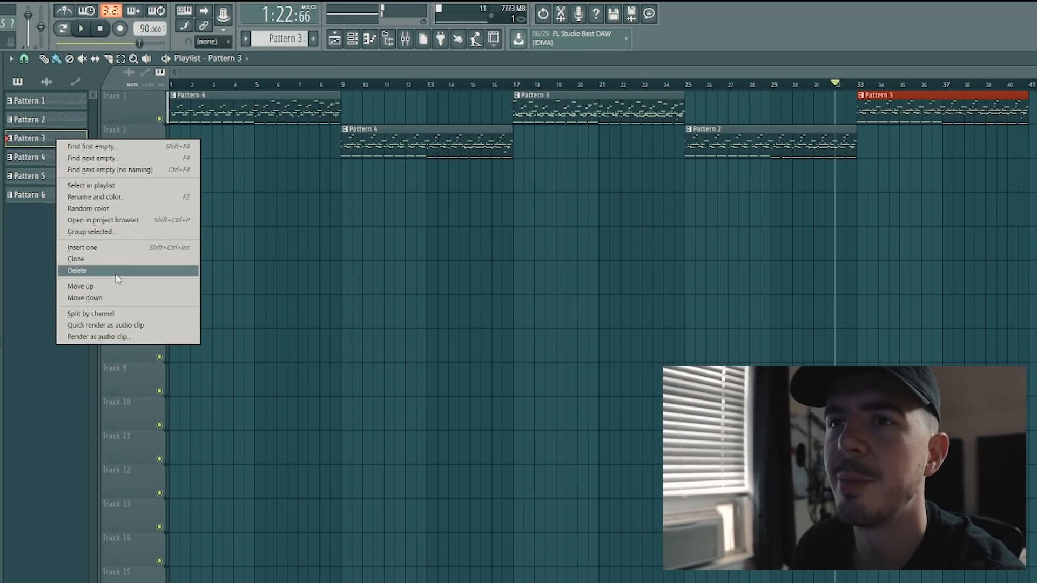
{"action": "left_click", "coordinate": [115, 262]}
{"action": "left_click", "coordinate": [353, 39]}
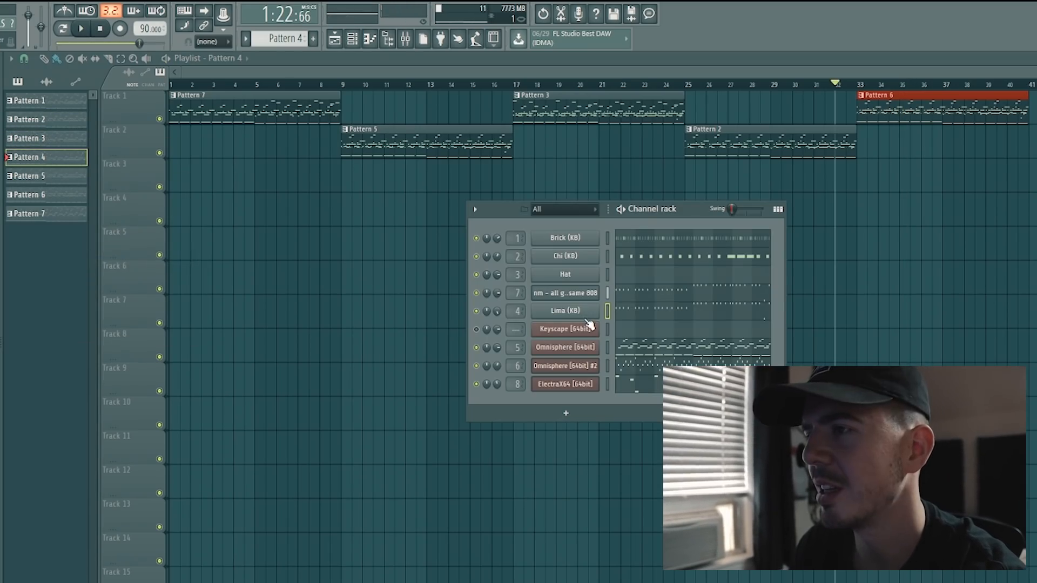
{"action": "right_click", "coordinate": [591, 311]}
{"action": "left_click", "coordinate": [756, 312]}
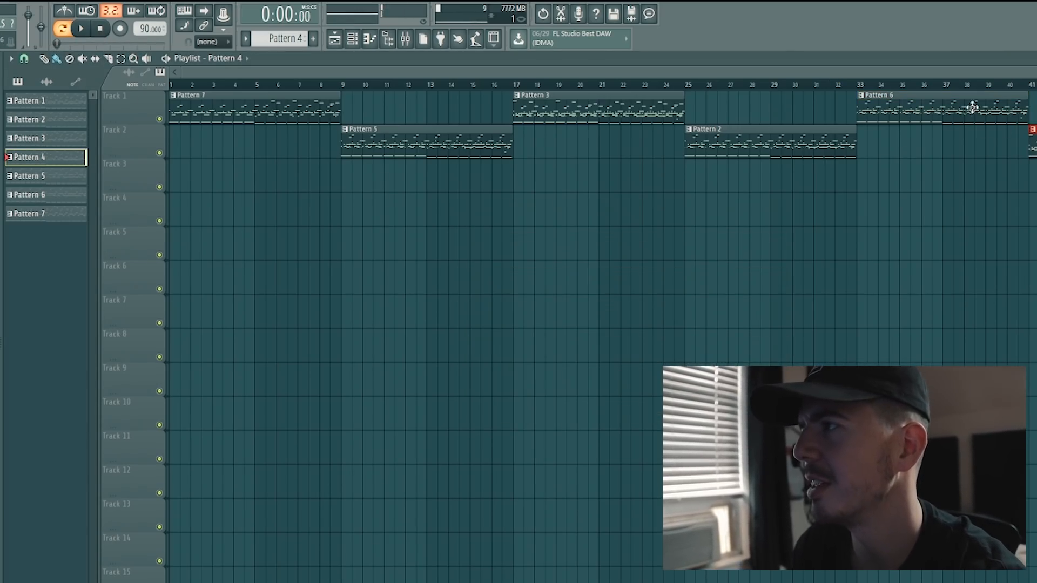
Move the Pattern 6 clip at bar 33 from Track 1 down to Track 2
{"action": "left_click_drag", "start_coordinate": [972, 106], "coordinate": [976, 150]}
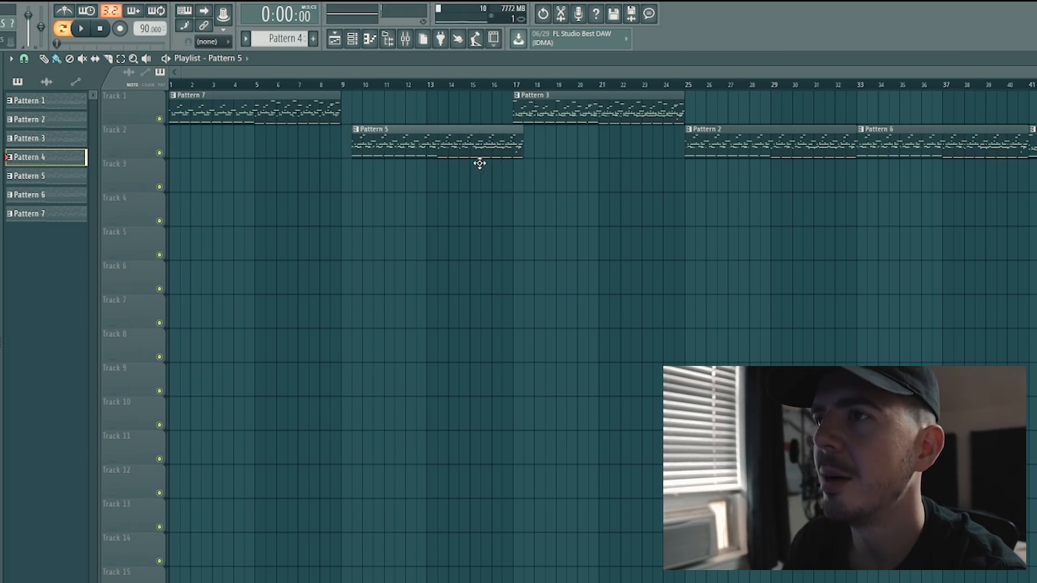